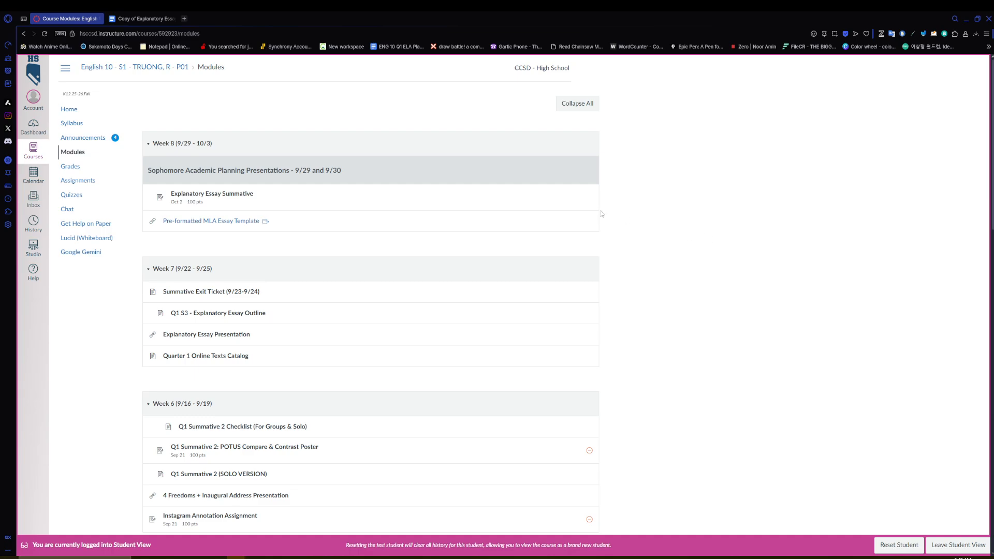
Review the introduction table and body paragraph tables in the explanatory essay outline.
{"action": "left_click", "coordinate": [149, 18]}
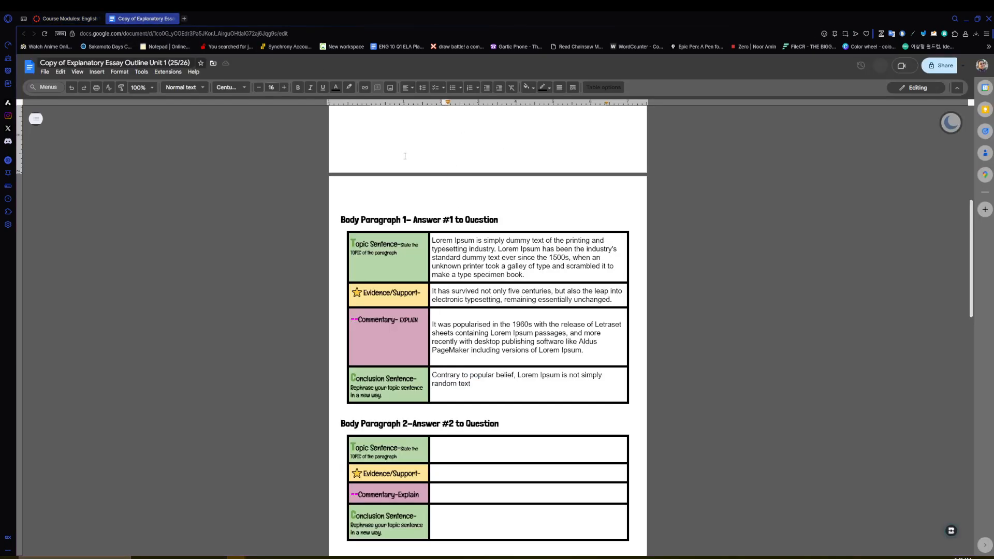
{"action": "scroll", "coordinate": [374, 147], "scroll_direction": "up", "scroll_amount": 5}
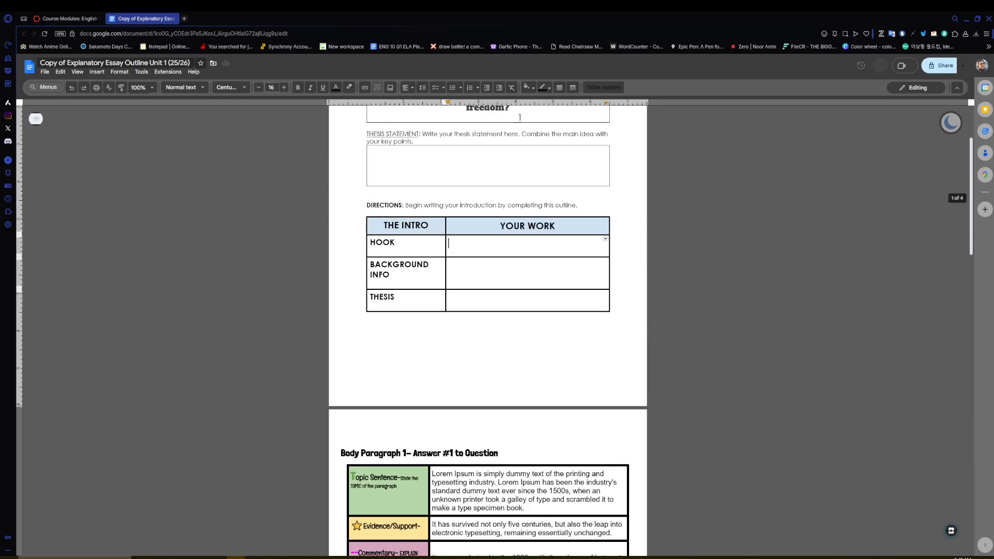
{"action": "scroll", "coordinate": [410, 151], "scroll_direction": "down", "scroll_amount": 7}
{"action": "scroll", "coordinate": [491, 167], "scroll_direction": "up", "scroll_amount": 2}
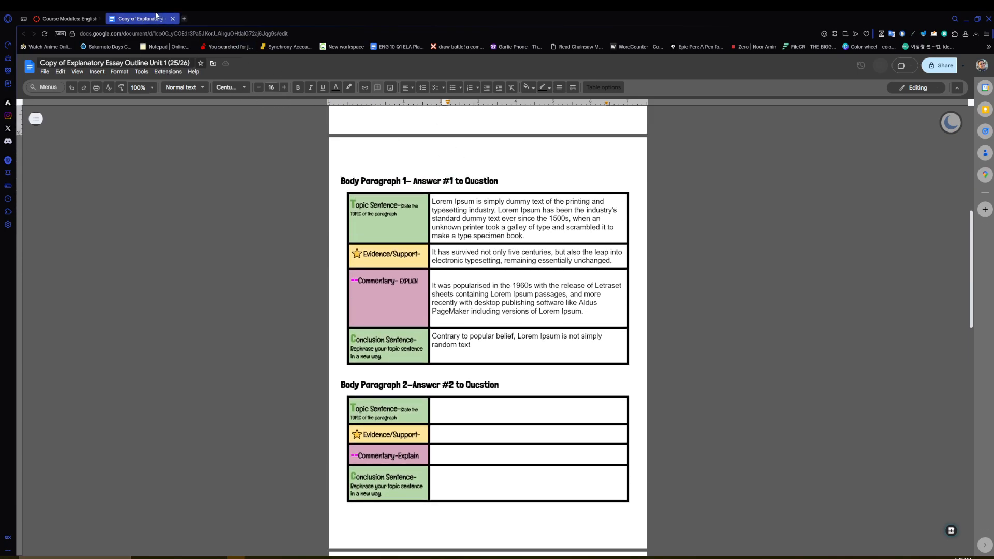
Open the Pre-formatted MLA Essay Template from the Week 8 course module and make a personal copy of it.
{"action": "left_click", "coordinate": [67, 18]}
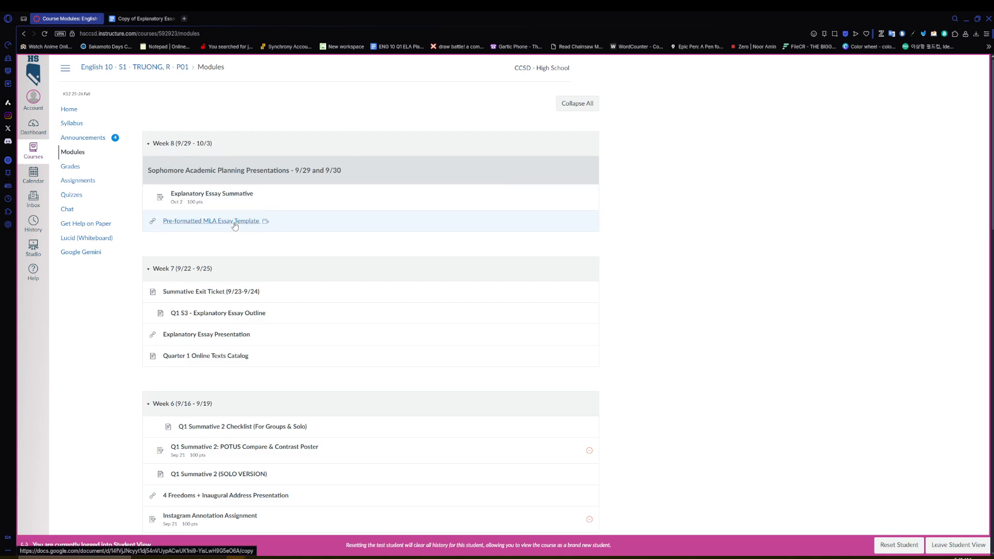
{"action": "left_click", "coordinate": [202, 222]}
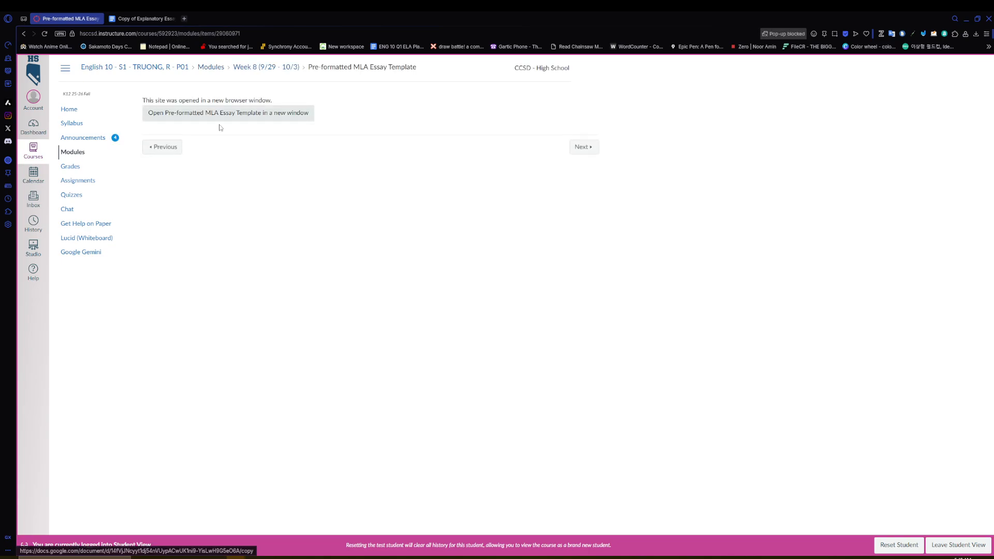
{"action": "left_click", "coordinate": [201, 114]}
{"action": "left_click", "coordinate": [55, 19]}
{"action": "left_click", "coordinate": [25, 35]}
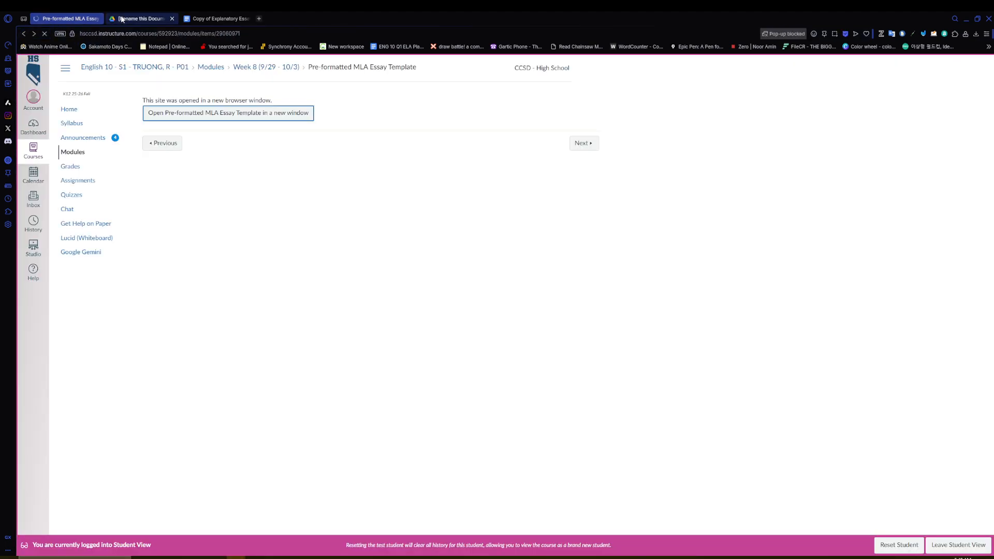
{"action": "left_click", "coordinate": [141, 18]}
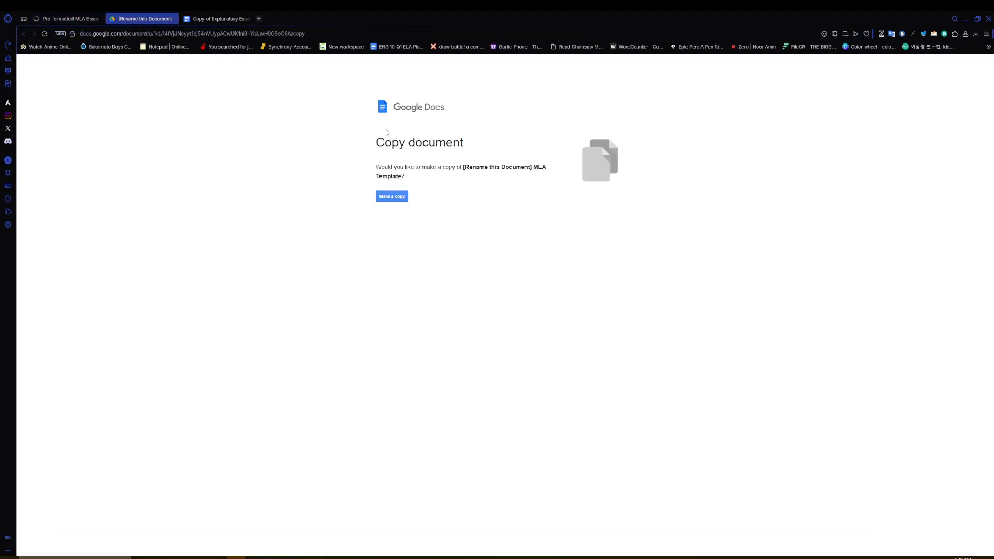
{"action": "left_click", "coordinate": [403, 198]}
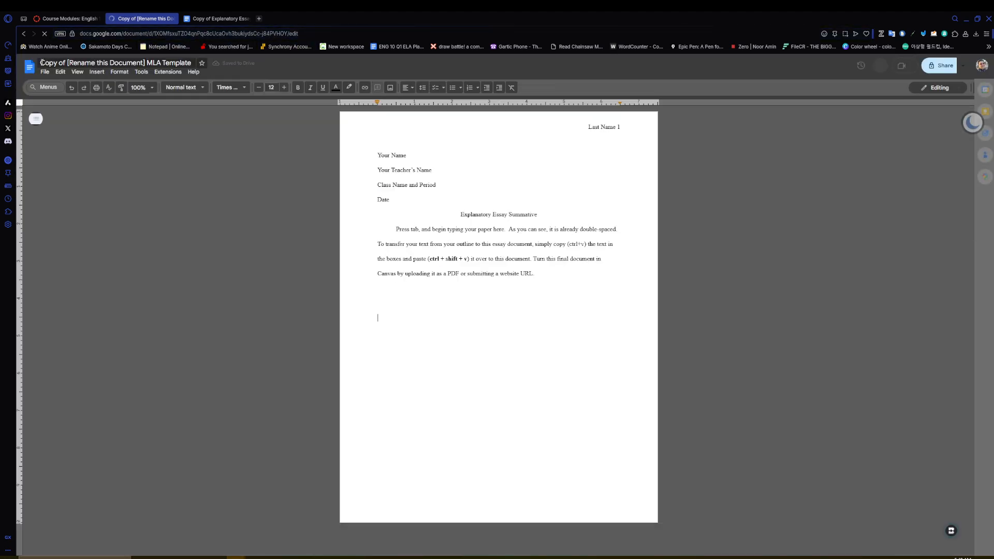
Rename the copied template as "Explanatory Essay Final Draft".
{"action": "left_click", "coordinate": [193, 64]}
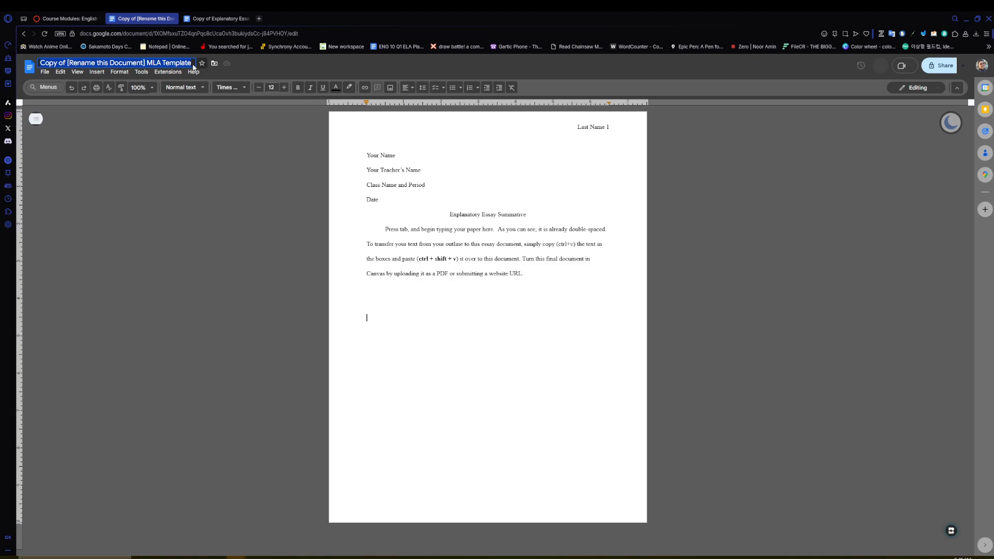
{"action": "type", "text": "Explana"}
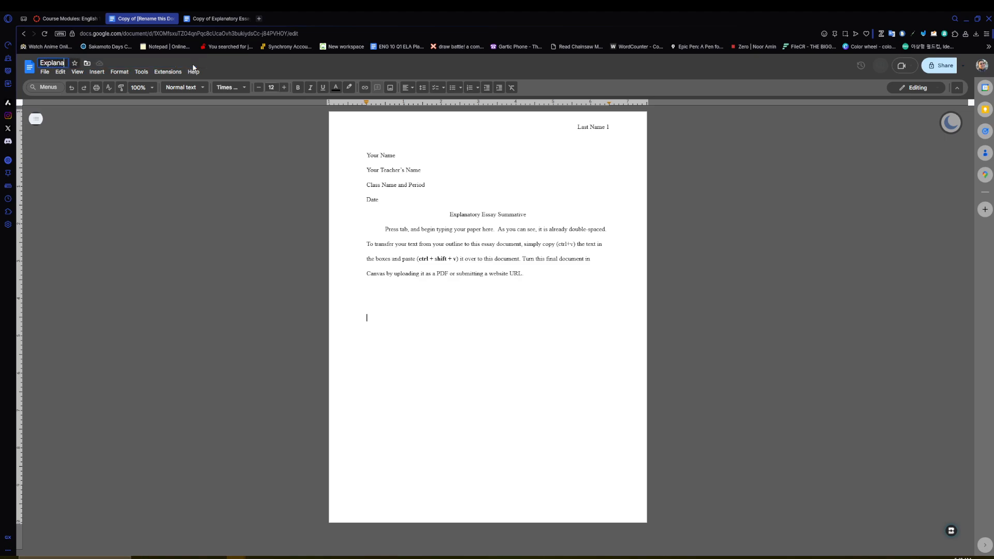
{"action": "type", "text": "tory Essay Final Draft"}
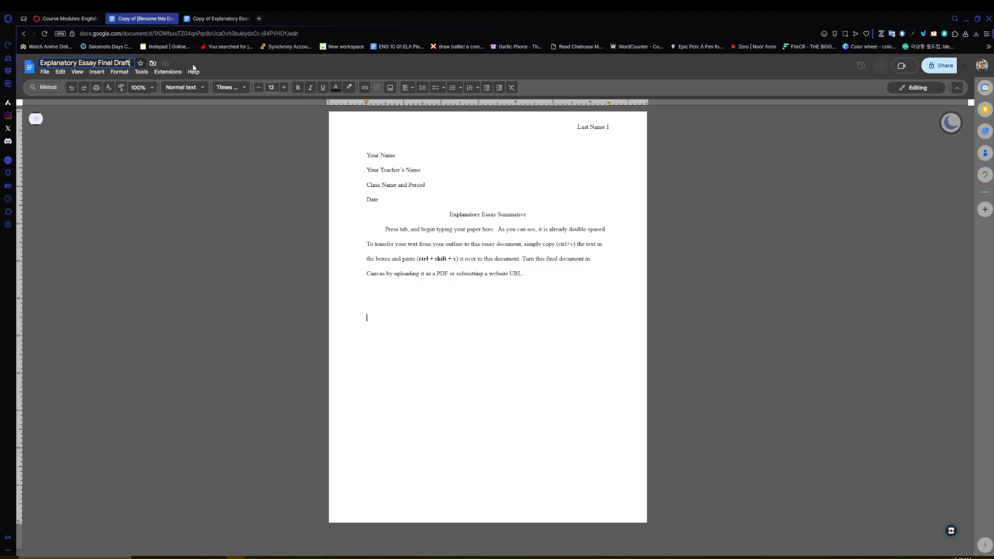
{"action": "key", "text": "Return"}
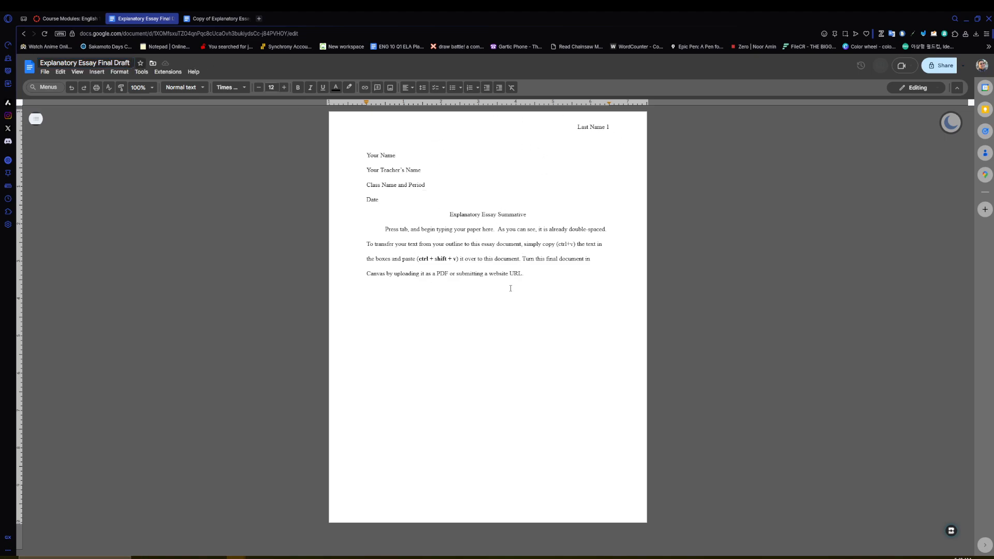
Replace the Last Name placeholder in the page header with the writer's last name, keeping the page number.
{"action": "left_click", "coordinate": [591, 127]}
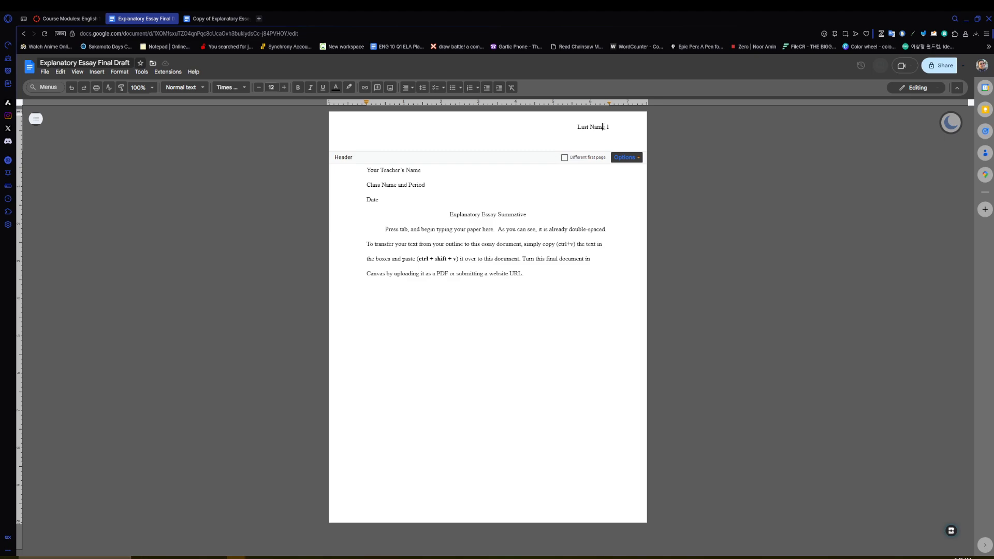
{"action": "left_click_drag", "start_coordinate": [605, 127], "coordinate": [577, 126]}
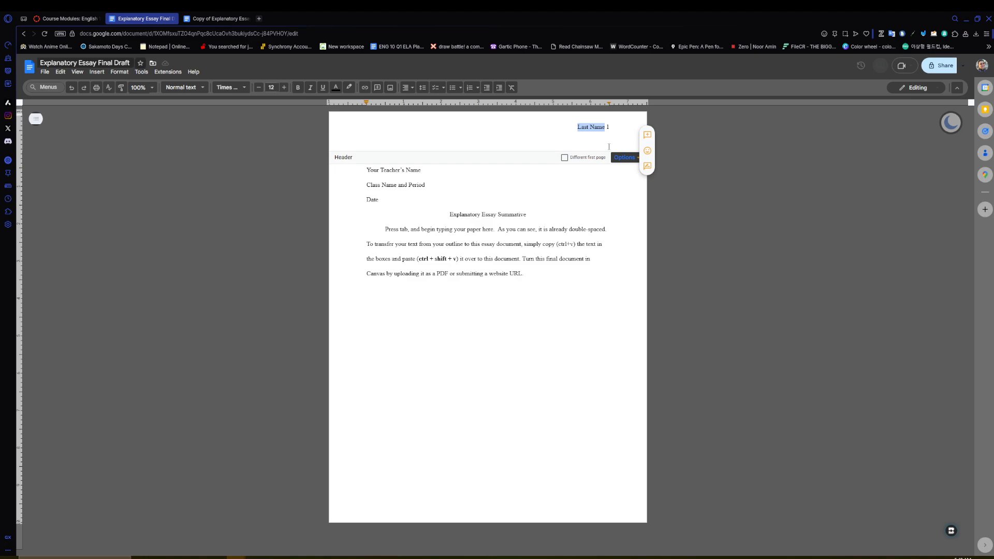
{"action": "type", "text": "Truong"}
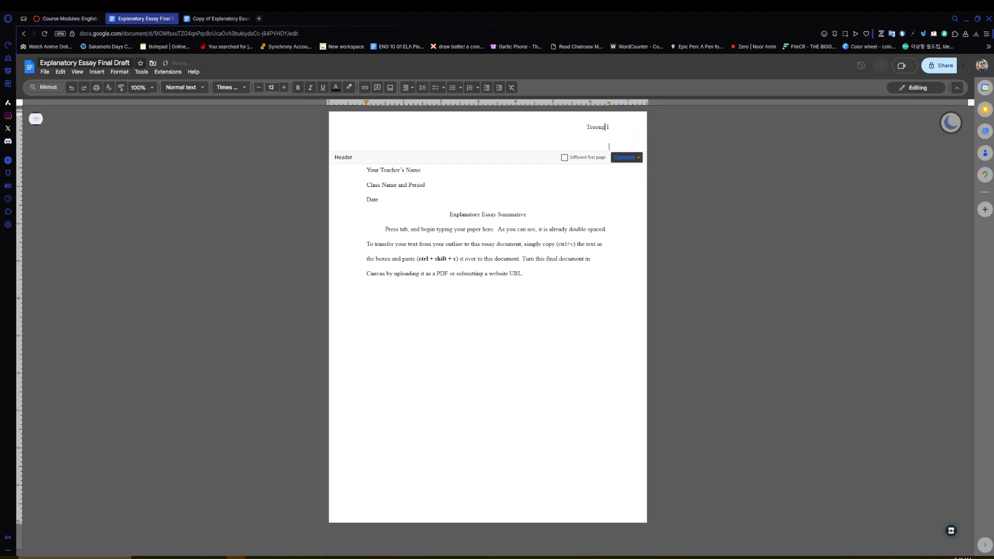
{"action": "left_click", "coordinate": [759, 210]}
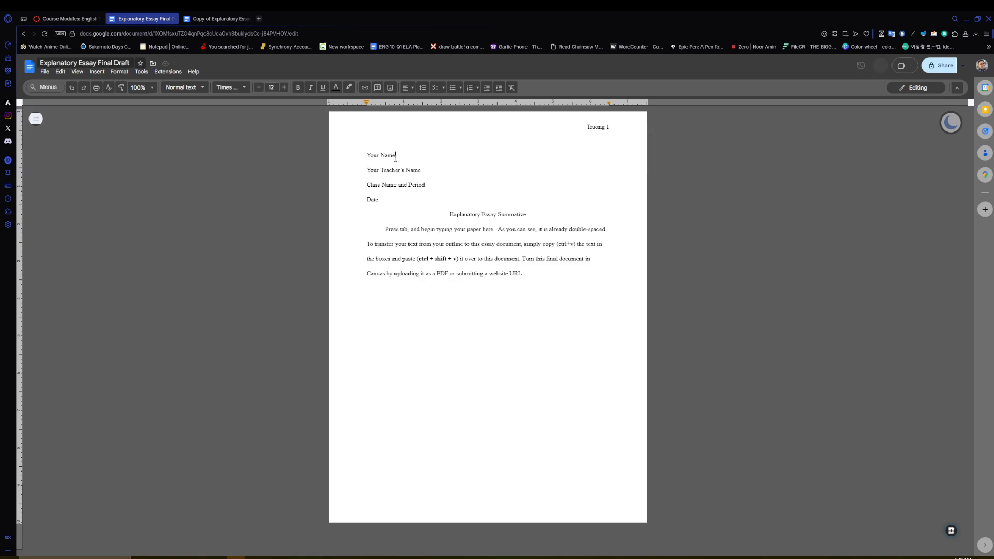
Replace the Your Name and Your Teacher's Name lines with the writer's name and the teacher's name.
{"action": "left_click_drag", "start_coordinate": [394, 158], "coordinate": [367, 156]}
{"action": "type", "text": "Mre"}
{"action": "key", "text": "BackSpace"}
{"action": "type", "text": ". Truong"}
{"action": "left_click_drag", "start_coordinate": [421, 171], "coordinate": [358, 169]}
{"action": "type", "text": "Mr. Truong"}
Replace the class name and period placeholder with "ENG 10 - P#".
{"action": "left_click_drag", "start_coordinate": [428, 186], "coordinate": [365, 190]}
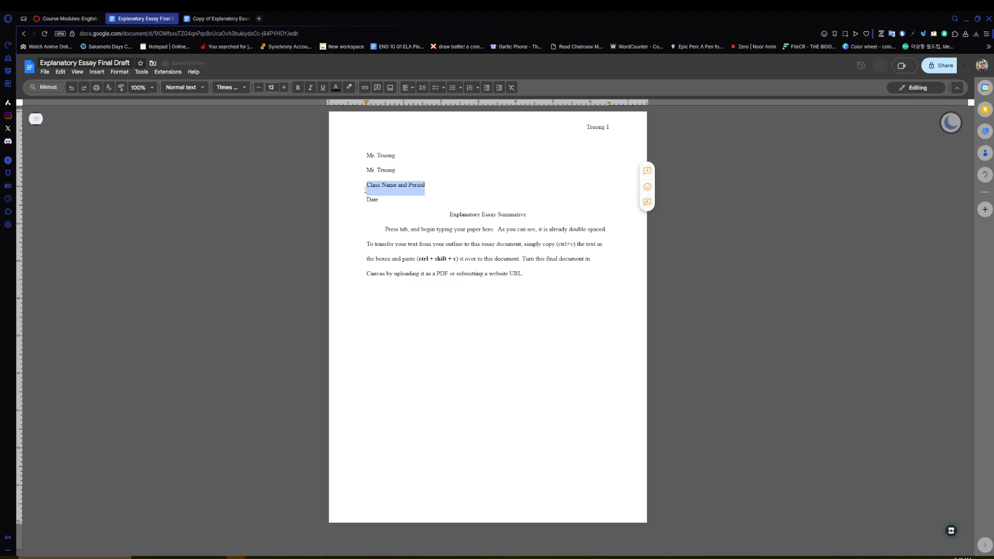
{"action": "type", "text": "ENG 10"}
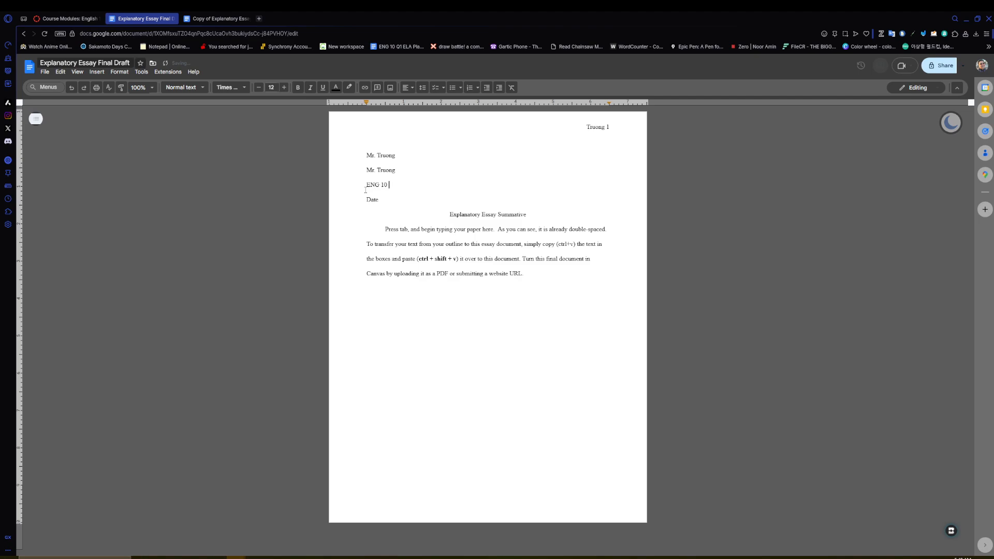
{"action": "type", "text": " - P#"}
Replace the Date placeholder in the essay heading with "2 October 2025".
{"action": "left_click_drag", "start_coordinate": [382, 200], "coordinate": [366, 199]}
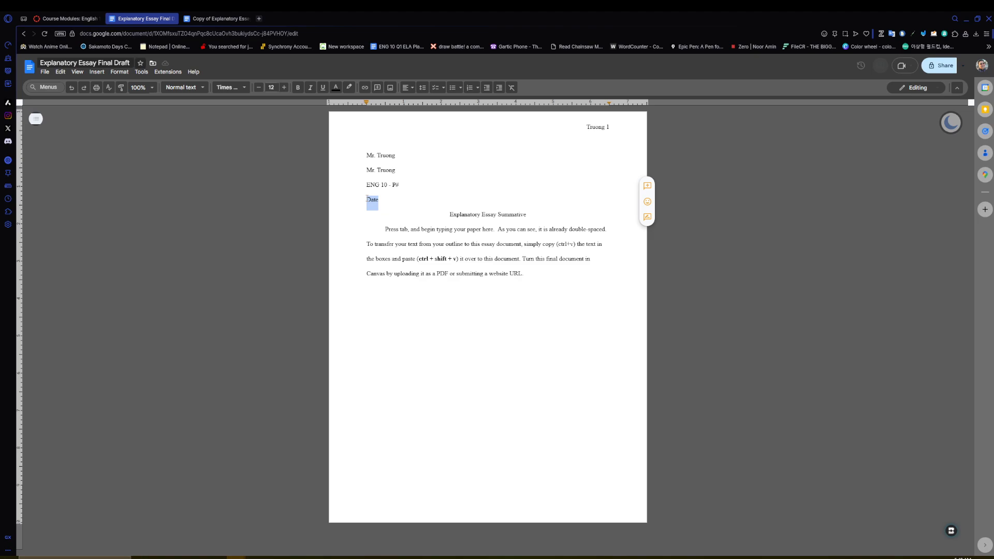
{"action": "type", "text": "October"}
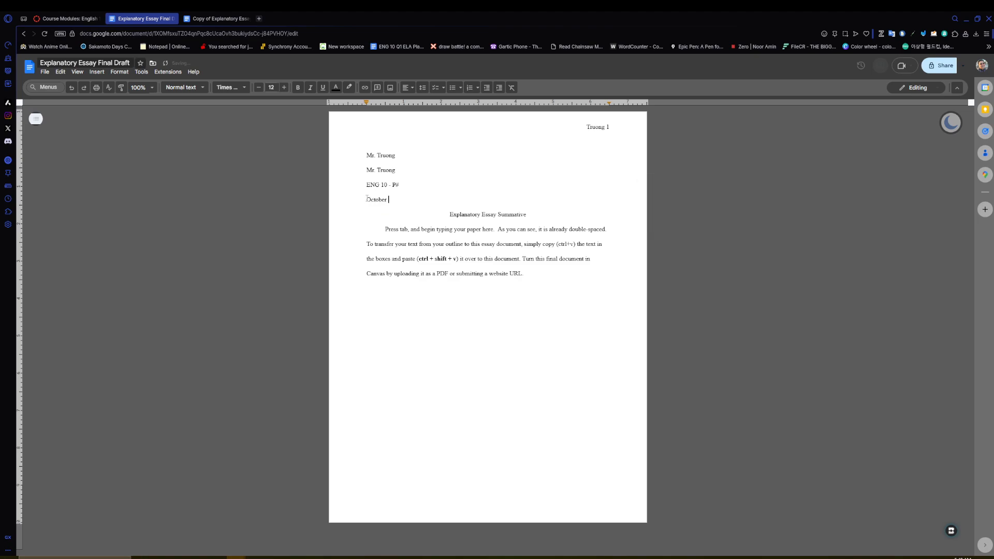
{"action": "type", "text": " 2 2025"}
{"action": "key", "text": "BackSpace"}
{"action": "key", "text": "BackSpace"}
{"action": "key", "text": "BackSpace"}
{"action": "key", "text": "BackSpace"}
{"action": "key", "text": "BackSpace"}
{"action": "key", "text": "BackSpace"}
{"action": "key", "text": "BackSpace"}
{"action": "key", "text": "BackSpace"}
{"action": "key", "text": "BackSpace"}
{"action": "key", "text": "BackSpace"}
{"action": "key", "text": "BackSpace"}
{"action": "key", "text": "BackSpace"}
{"action": "key", "text": "BackSpace"}
{"action": "key", "text": "BackSpace"}
{"action": "type", "text": "D October 2025"}
Delete the template's instruction paragraph under the essay title, keeping the first-line indent.
{"action": "left_click", "coordinate": [441, 225]}
{"action": "left_click_drag", "start_coordinate": [389, 229], "coordinate": [559, 269]}
{"action": "left_click", "coordinate": [558, 269]}
{"action": "left_click_drag", "start_coordinate": [384, 229], "coordinate": [496, 232]}
{"action": "left_click", "coordinate": [496, 232]}
{"action": "key", "text": "Tab"}
{"action": "key", "text": "BackSpace"}
{"action": "left_click_drag", "start_coordinate": [385, 230], "coordinate": [544, 273]}
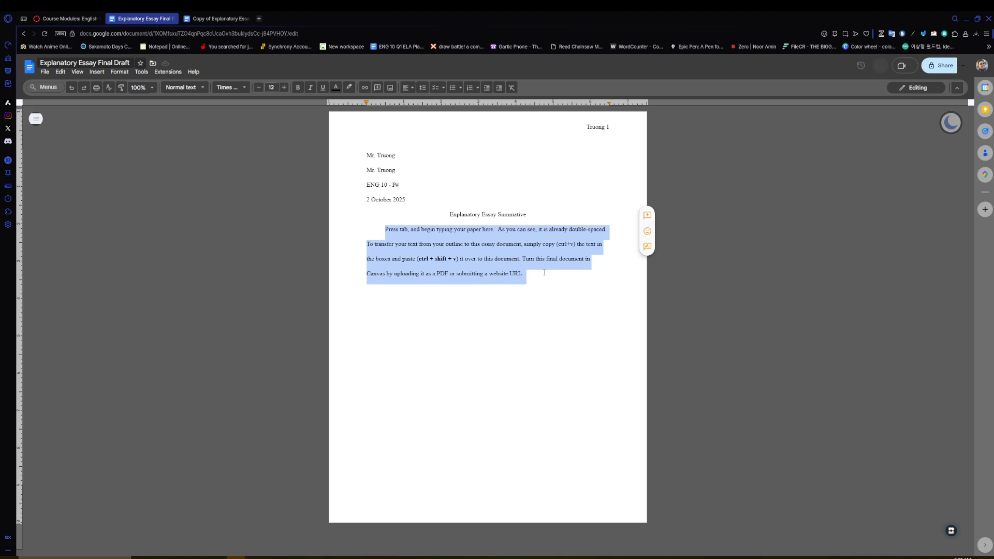
{"action": "key", "text": "BackSpace"}
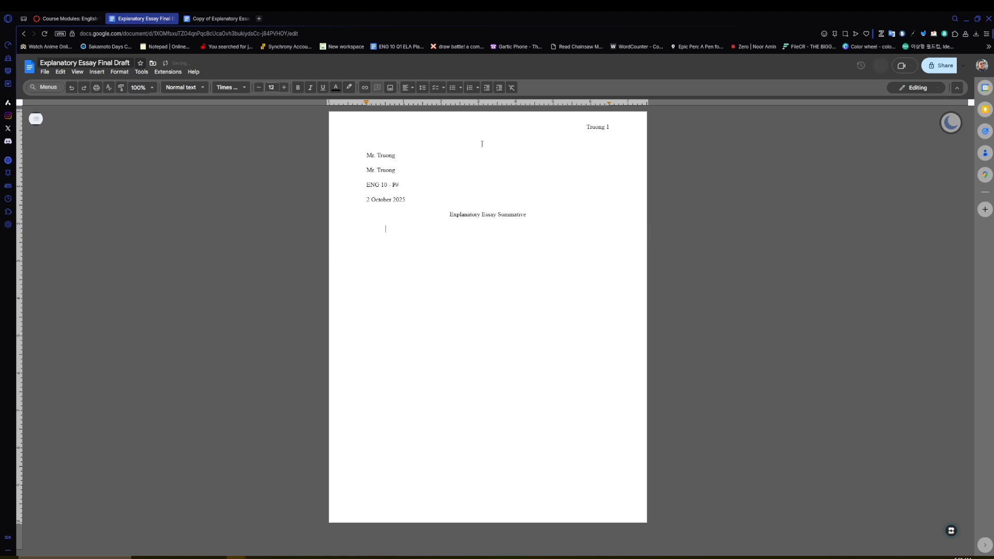
Copy all four Body Paragraph 1 answers from the outline table and return to the essay draft.
{"action": "left_click", "coordinate": [71, 18]}
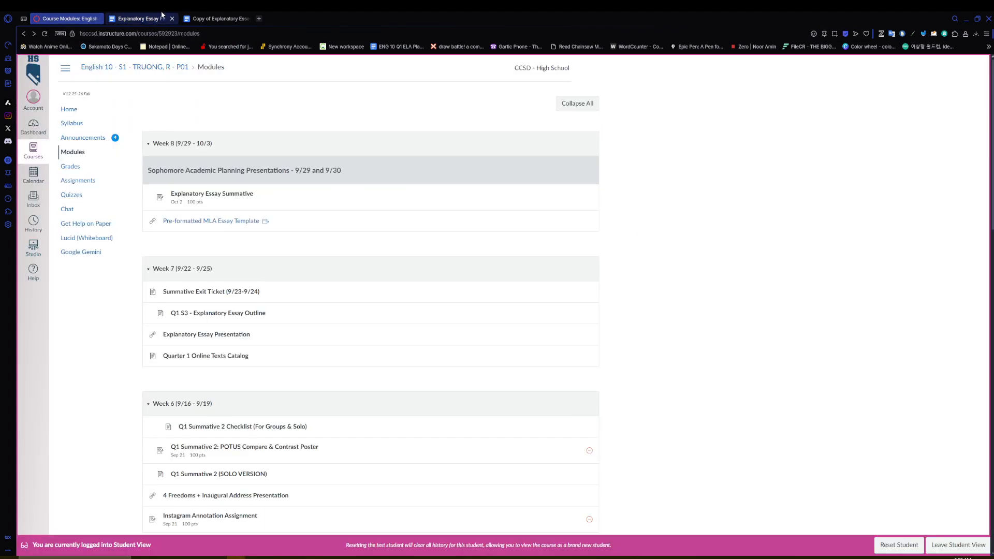
{"action": "left_click", "coordinate": [214, 17]}
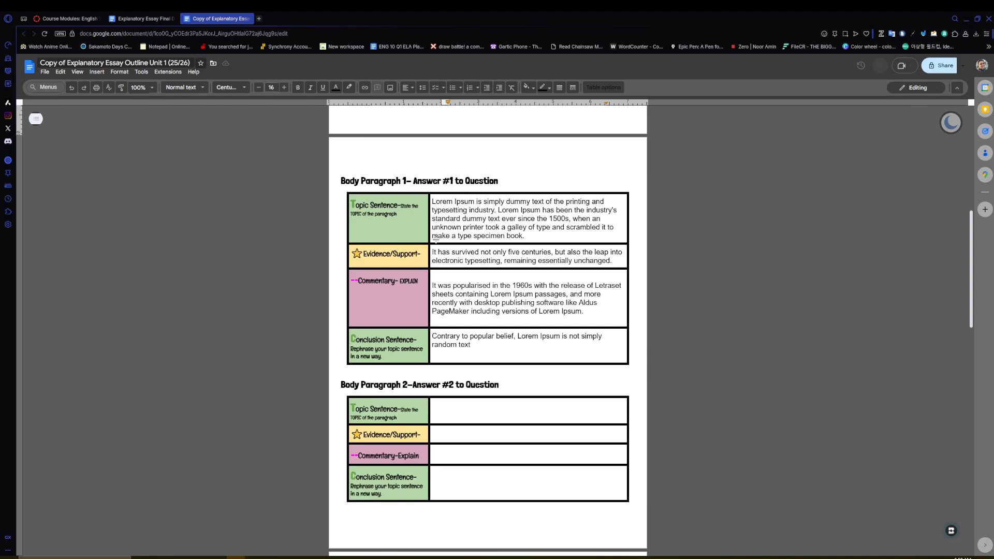
{"action": "left_click_drag", "start_coordinate": [439, 205], "coordinate": [611, 358]}
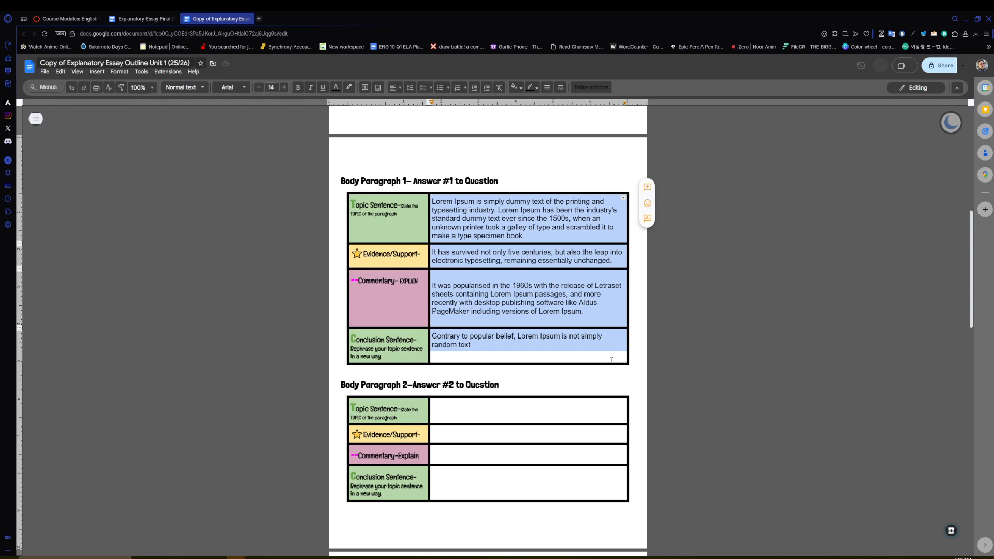
{"action": "left_click", "coordinate": [153, 19]}
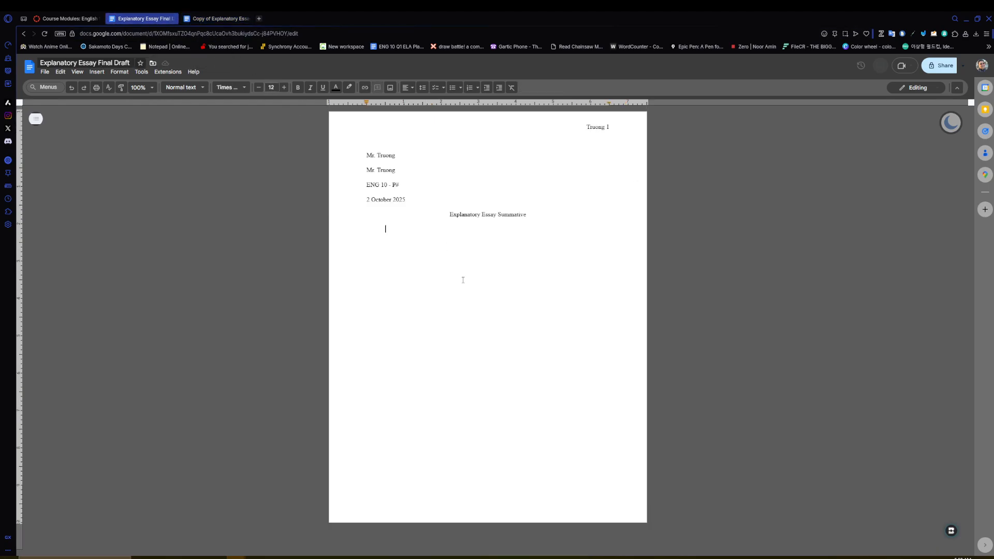
Try pasting the copied answers with their table formatting under the essay title, and undo the paste.
{"action": "type", "text": "Lorem Ipsum is simply dummy text of the printing and typesetting industry. Lorem Ipsum has been the industry's standard dummy text ever since the 1500s, when an unknown printer took a galley of type and scrambled it to make a type specimen book. It has survived not only five centuries, but also the leap into electronic typesetting, remaining essentially unchanged. It was popularised in the 1960s with the release of Letraset sheets containing Lorem Ipsum passages, and more recently with desktop publishing software like Aldus PageMaker including versions of Lorem Ipsum. Contrary to popular belief, Lorem Ipsum is not simply random text"}
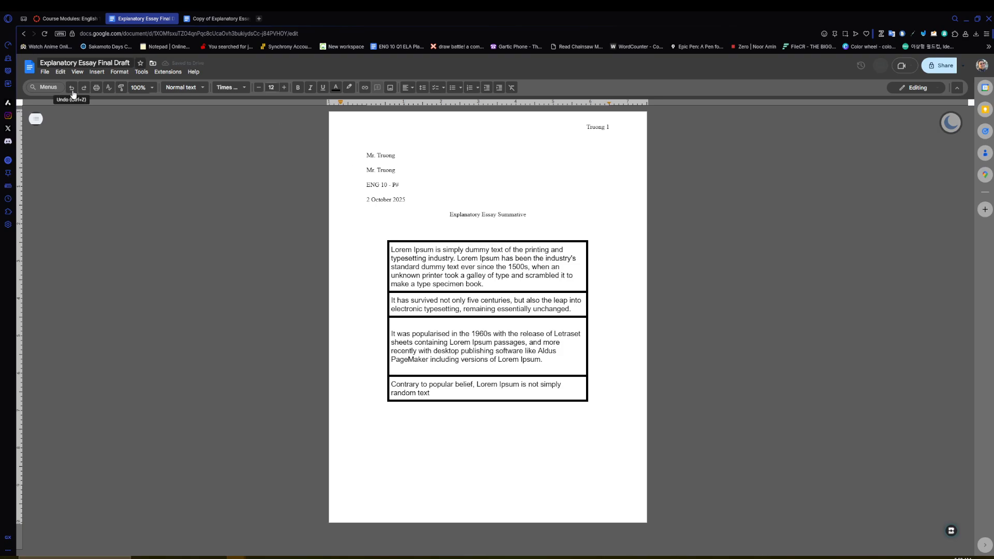
{"action": "left_click", "coordinate": [73, 92]}
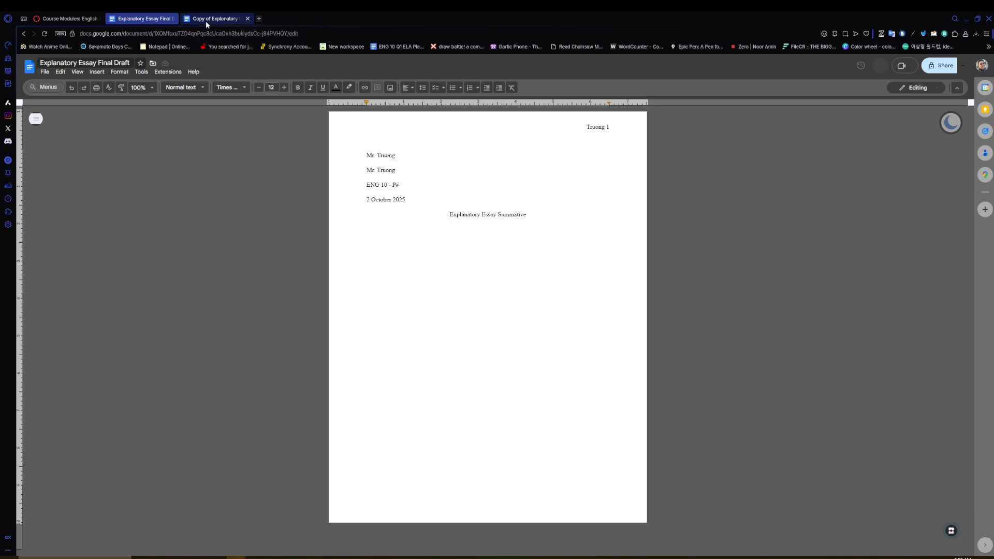
Paste the Body Paragraph 1 answers without formatting under the title and remove one blank line above the conclusion sentence.
{"action": "type", "text": "Lorem Ipsum is simply dummy text of the printing and typesetting industry. Lorem Ipsum has been the industry's standard dummy text ever since the 1500s, when an unknown printer took a galley of type and scrambled it to make a type specimen book. It has survived not only five centuries, but also the leap into electronic typesetting, remaining essentially unchanged.  It was popularised in the 1960s with the release of Letraset sheets containing Lorem Ipsum passages, and more recently with desktop publishing software like Aldus PageMaker including versions of Lorem Ipsum.   Contrary to popular belief, Lorem Ipsum is not simply random text"}
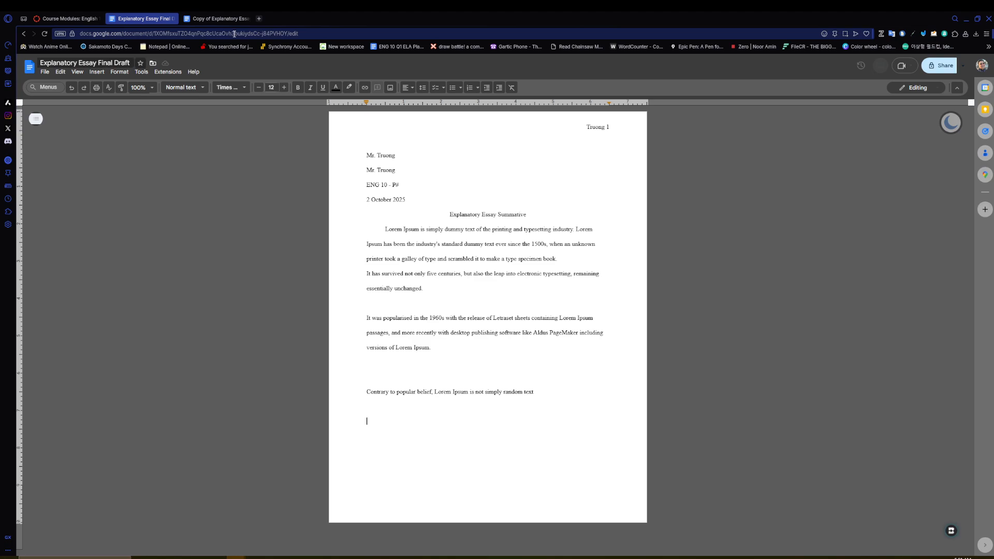
{"action": "left_click", "coordinate": [537, 306]}
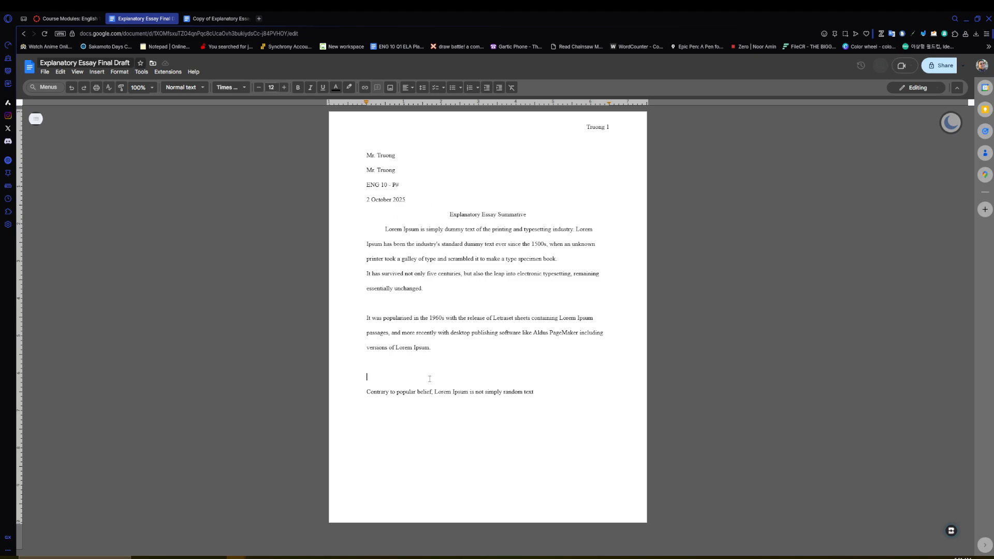
{"action": "key", "text": "BackSpace"}
{"action": "key", "text": "BackSpace"}
{"action": "key", "text": "Return"}
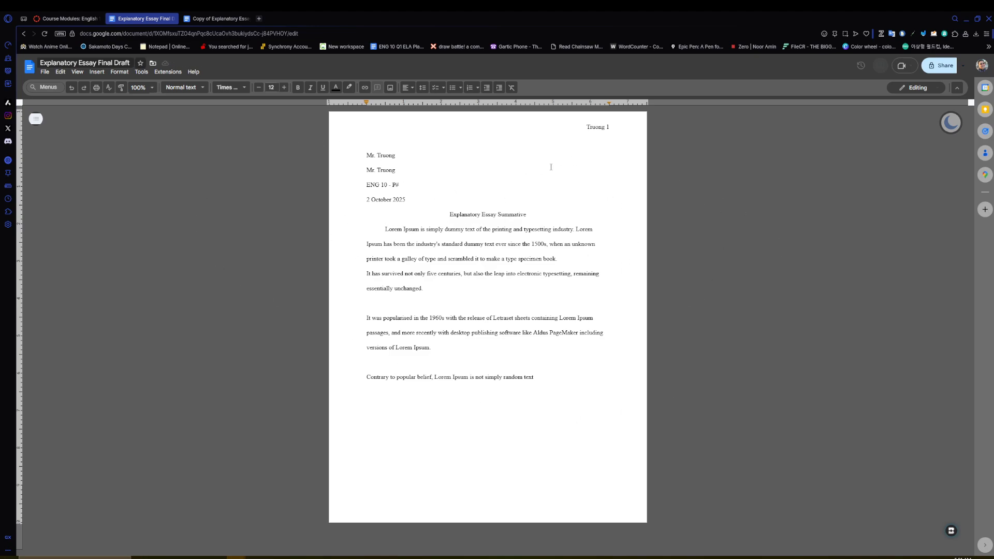
Try replacing the essay body with the formatted table and adding an unformatted copy below it, and undo both pastes.
{"action": "left_click_drag", "start_coordinate": [384, 229], "coordinate": [618, 379]}
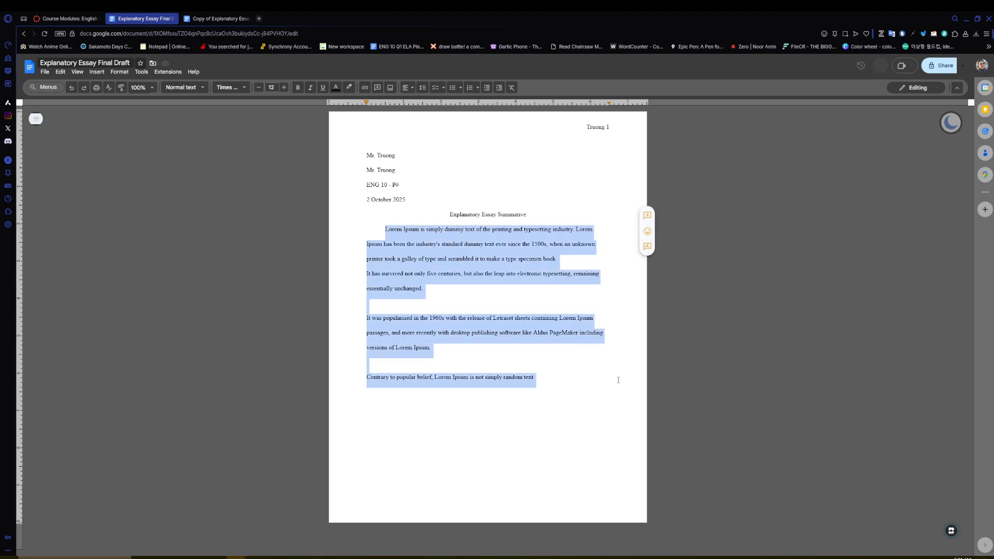
{"action": "type", "text": "Lorem Ipsum is simply dummy text of the printing and typesetting industry. Lorem Ipsum has been the industry's standard dummy text ever since the 1500s, when an unknown printer took a galley of type and scrambled it to make a type specimen book. It has survived not only five centuries, but also the leap into electronic typesetting, remaining essentially unchanged.  It was popularised in the 1960s with the release of Letraset sheets containing Lorem Ipsum passages, and more recently with desktop publishing software like Aldus PageMaker including versions of Lorem Ipsum.  Contrary to popular belief, Lorem Ipsum is not simply random text"}
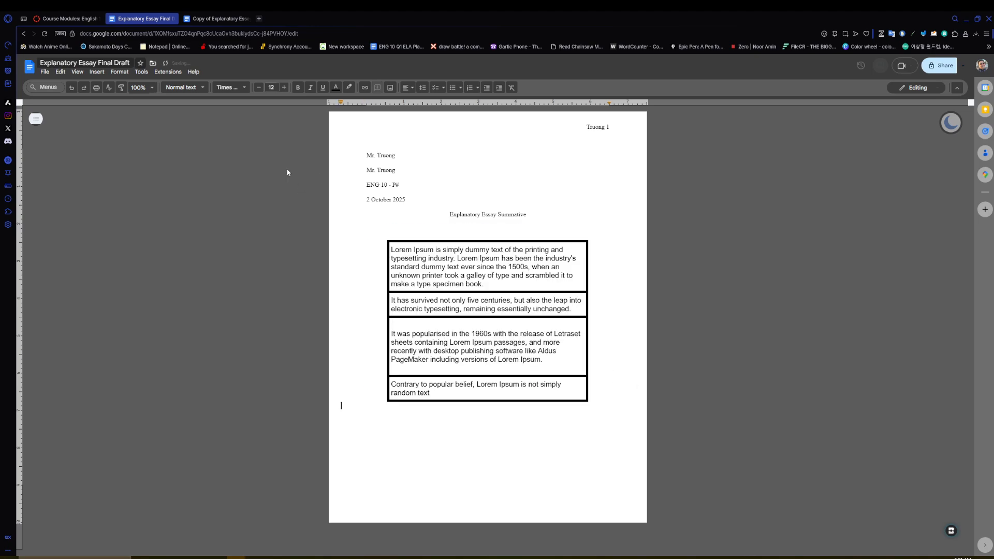
{"action": "type", "text": "Lorem Ipsum is simply dummy text of the printing and typesetting industry. Lorem Ipsum has been the industry's standard dummy text ever since the 1500s, when an unknown printer took a galley of type and scrambled it to make a type specimen book. It has survived not only five centuries, but also the leap into electronic typesetting, remaining essentially unchanged.  It was popularised in the 1960s with the release of Letraset sheets containing Lorem Ipsum passages, and more recently with desktop publishing software like Aldus PageMaker including versions of Lorem Ipsum.  Contrary to popular belief, Lorem Ipsum is not simply random text"}
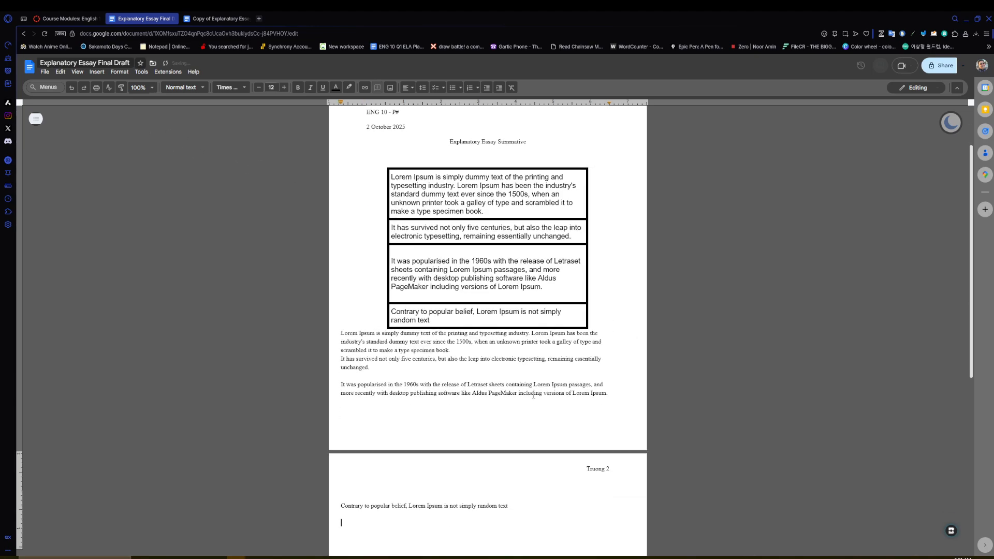
{"action": "left_click", "coordinate": [72, 88]}
{"action": "left_click", "coordinate": [72, 88]}
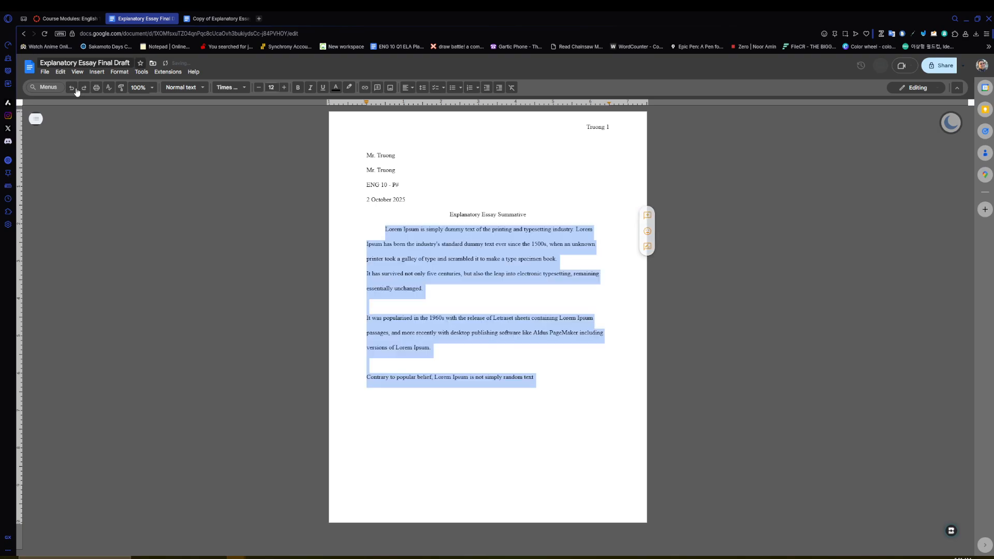
Replace the essay body with the unformatted Body Paragraph 1 answers and indent the first line under the title.
{"action": "type", "text": "Lorem Ipsum is simply dummy text of the printing and typesetting industry. Lorem Ipsum has been the industry's standard dummy text ever since the 1500s, when an unknown printer took a galley of type and scrambled it to make a type specimen book. It has survived not only five centuries, but also the leap into electronic typesetting, remaining essentially unchanged.  It was popularised in the 1960s with the release of Letraset sheets containing Lorem Ipsum passages, and more recently with desktop publishing software like Aldus PageMaker including versions of Lorem Ipsum.   Contrary to popular belief, Lorem Ipsum is not simply random text"}
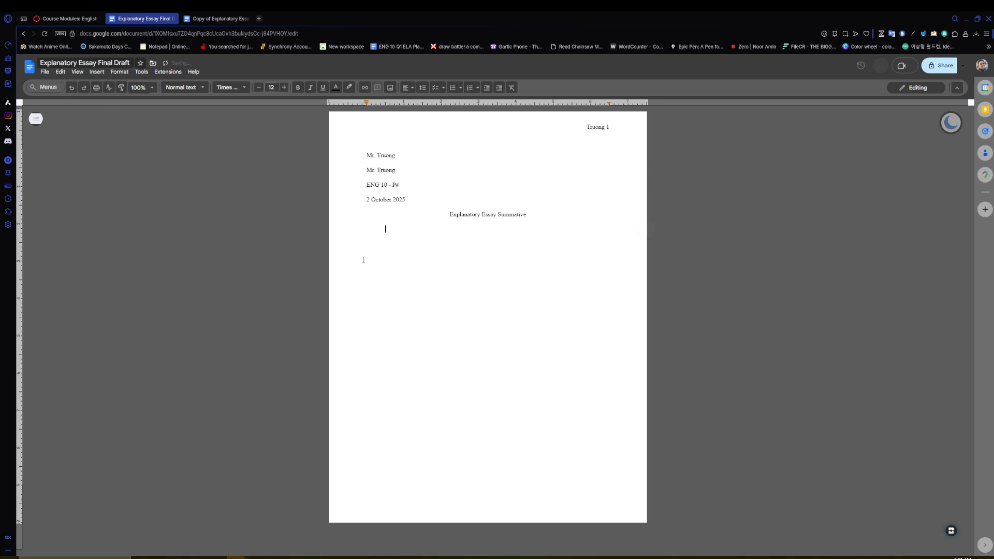
{"action": "left_click", "coordinate": [385, 230]}
{"action": "key", "text": "BackSpace"}
{"action": "key", "text": "Tab"}
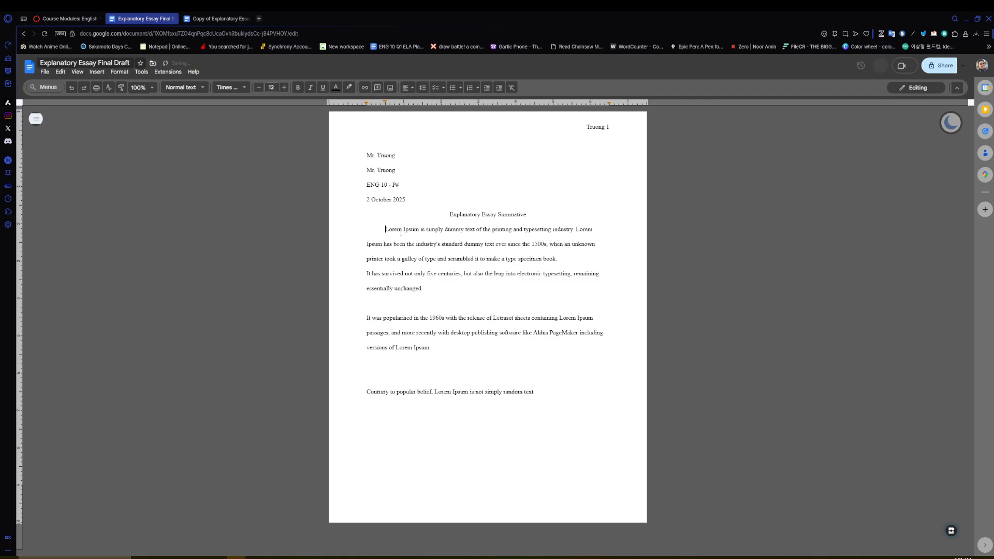
Look over the remaining body paragraph tables in the outline and return to the essay draft.
{"action": "left_click", "coordinate": [224, 19]}
{"action": "scroll", "coordinate": [520, 300], "scroll_direction": "down", "scroll_amount": 6}
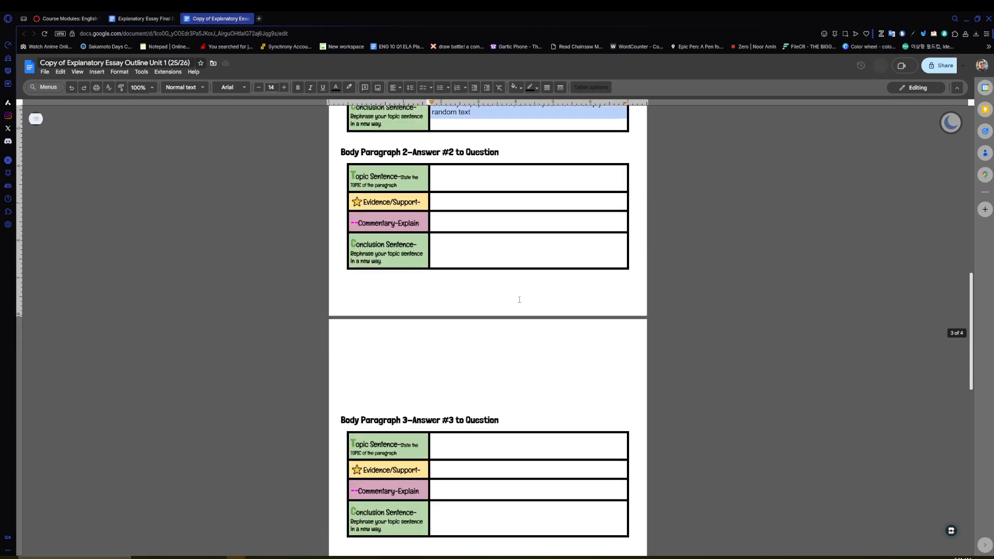
{"action": "scroll", "coordinate": [510, 285], "scroll_direction": "up", "scroll_amount": 12}
{"action": "left_click", "coordinate": [120, 20]}
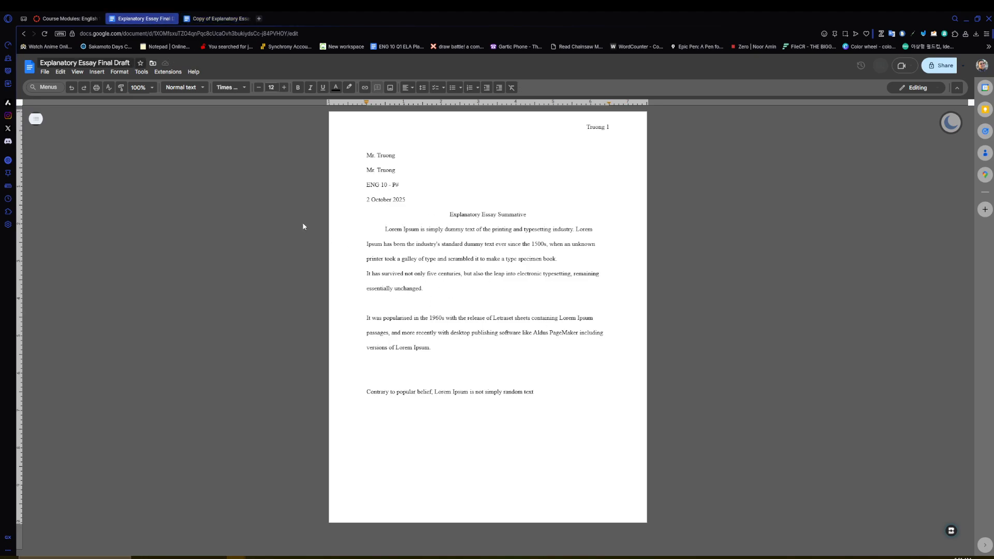
Keep one blank line after the first paragraph and indent the paragraph beginning "It was popularised in the 1960s".
{"action": "left_click_drag", "start_coordinate": [386, 230], "coordinate": [546, 275]}
{"action": "left_click", "coordinate": [546, 275]}
{"action": "left_click_drag", "start_coordinate": [386, 230], "coordinate": [490, 286]}
{"action": "left_click", "coordinate": [490, 286]}
{"action": "left_click", "coordinate": [411, 304]}
{"action": "key", "text": "BackSpace"}
{"action": "key", "text": "Return"}
{"action": "left_click", "coordinate": [368, 318]}
{"action": "key", "text": "Tab"}
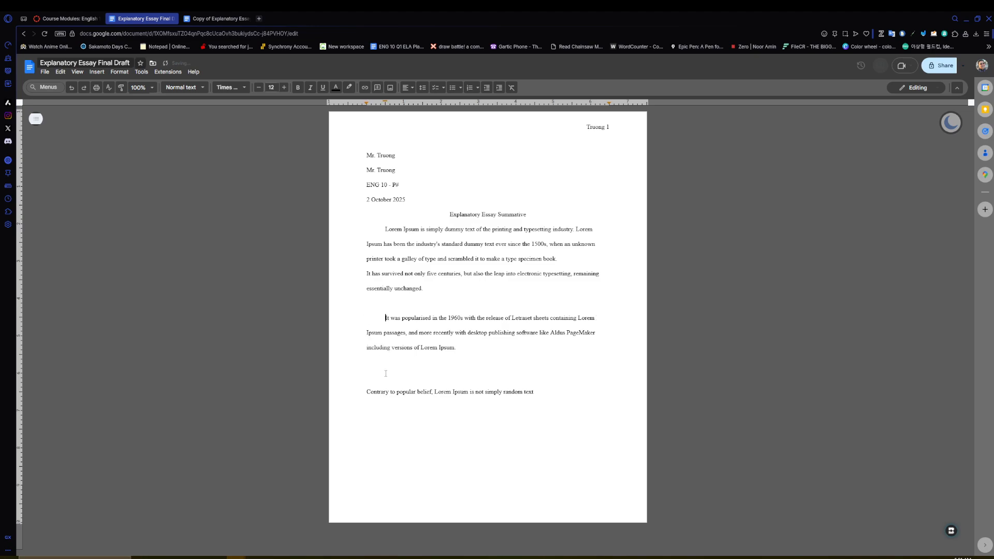
Remove the line breaks before "Contrary to popular belief" so that sentence joins the end of the second paragraph.
{"action": "key", "text": "BackSpace"}
{"action": "key", "text": "BackSpace"}
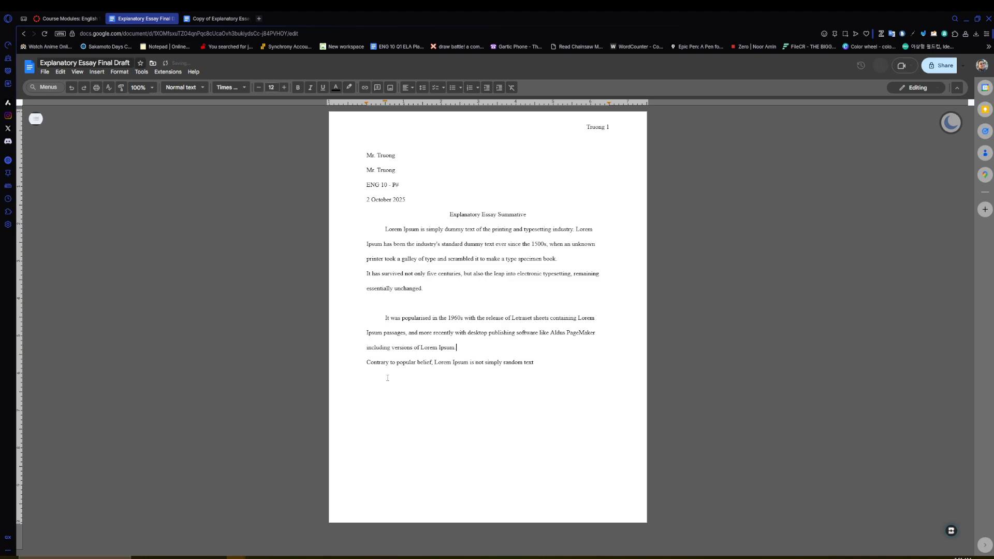
{"action": "key", "text": "BackSpace"}
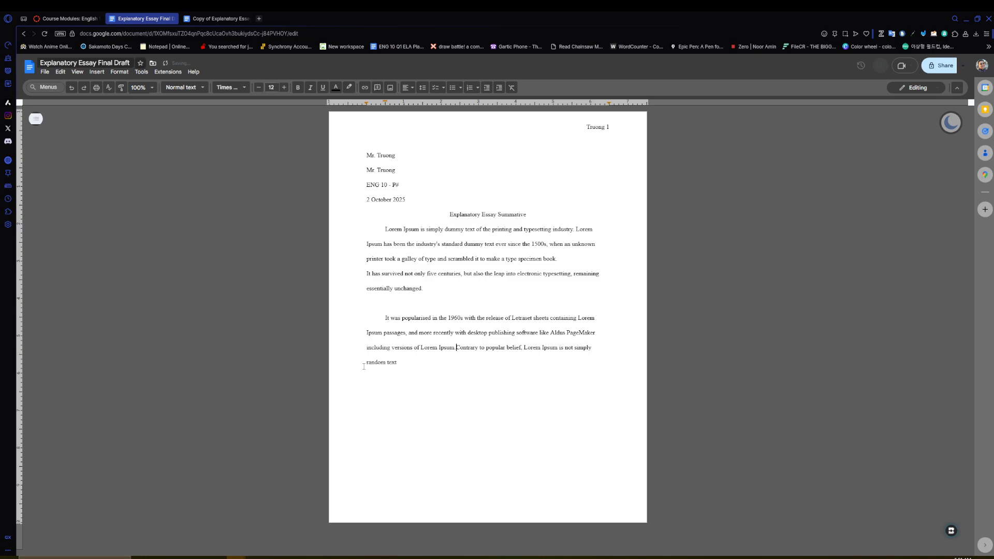
Share the essay draft with anyone with the link, allowing them to edit, and copy the sharing link.
{"action": "left_click", "coordinate": [940, 67]}
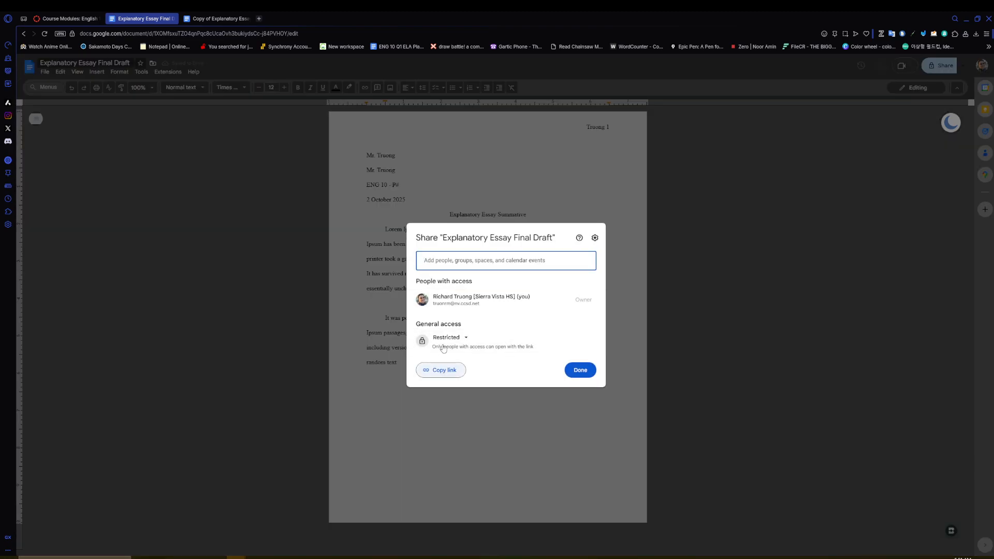
{"action": "left_click", "coordinate": [447, 337]}
{"action": "left_click", "coordinate": [499, 406]}
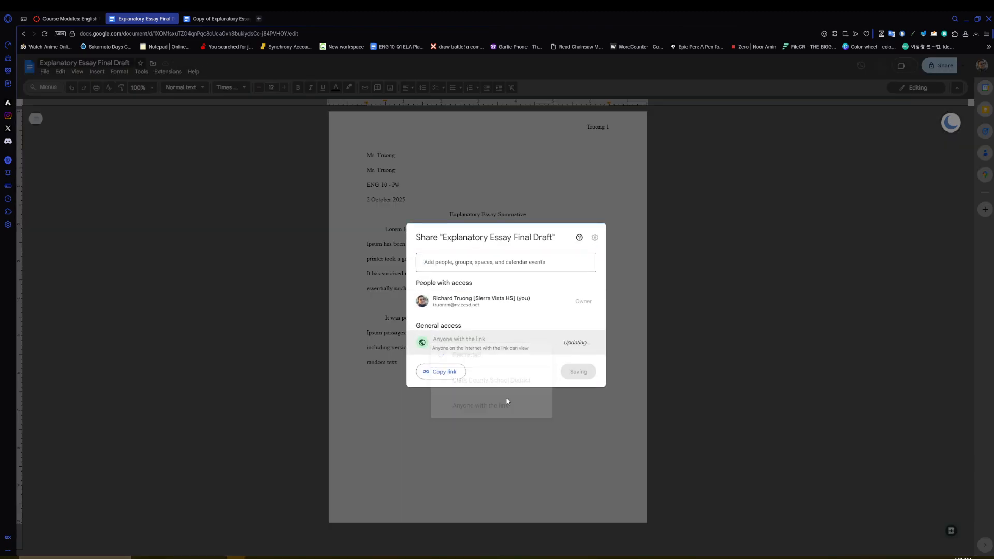
{"action": "left_click", "coordinate": [574, 341]}
{"action": "left_click", "coordinate": [552, 407]}
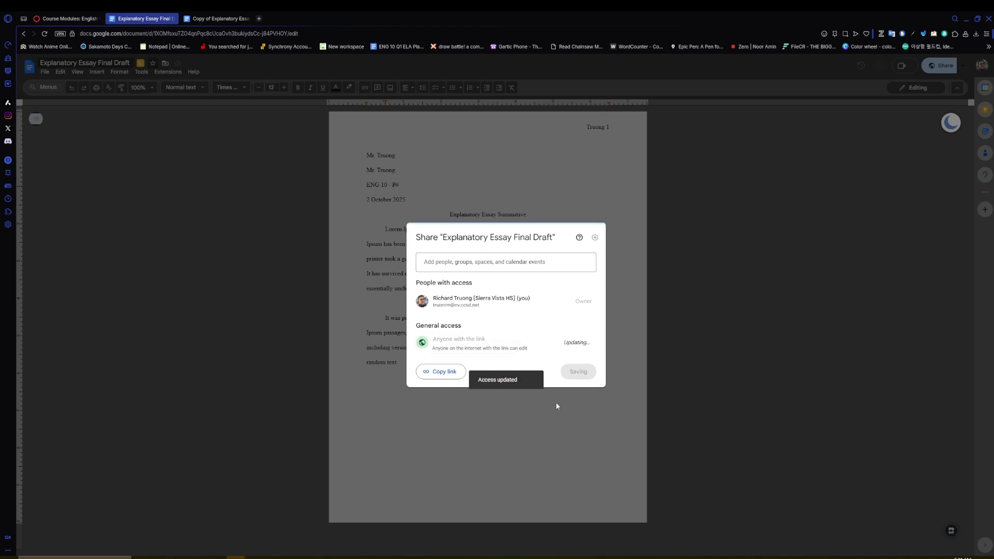
{"action": "left_click", "coordinate": [456, 370]}
{"action": "left_click", "coordinate": [579, 371]}
Switch to the Canvas course and enter the copied draft link as a Web URL submission for the Explanatory Essay Summative assignment.
{"action": "left_click", "coordinate": [68, 18]}
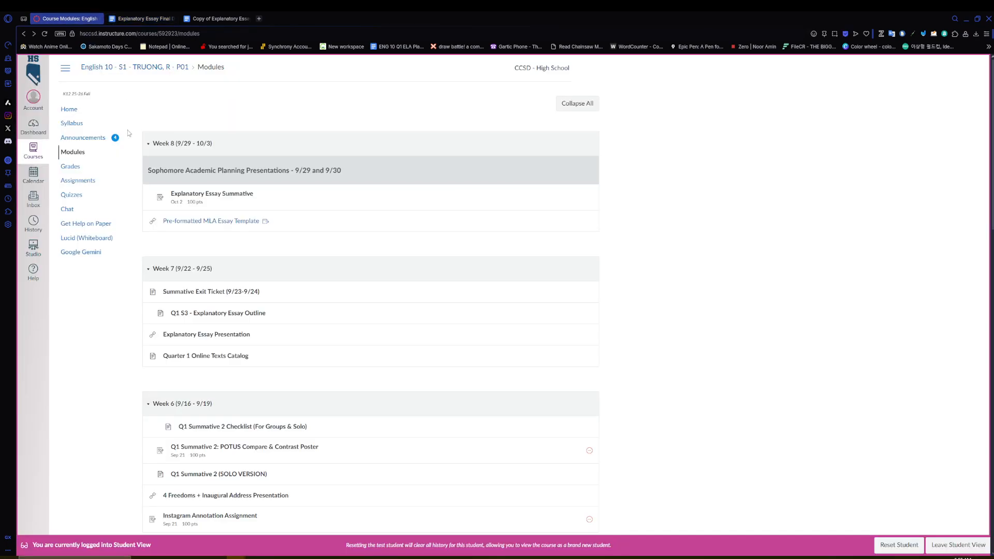
{"action": "left_click", "coordinate": [206, 194]}
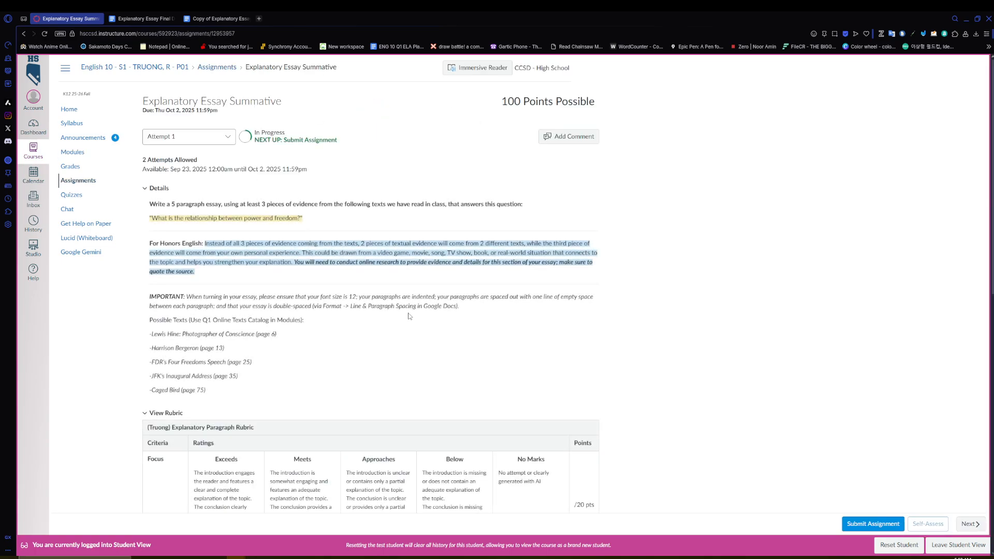
{"action": "scroll", "coordinate": [410, 317], "scroll_direction": "down", "scroll_amount": 10}
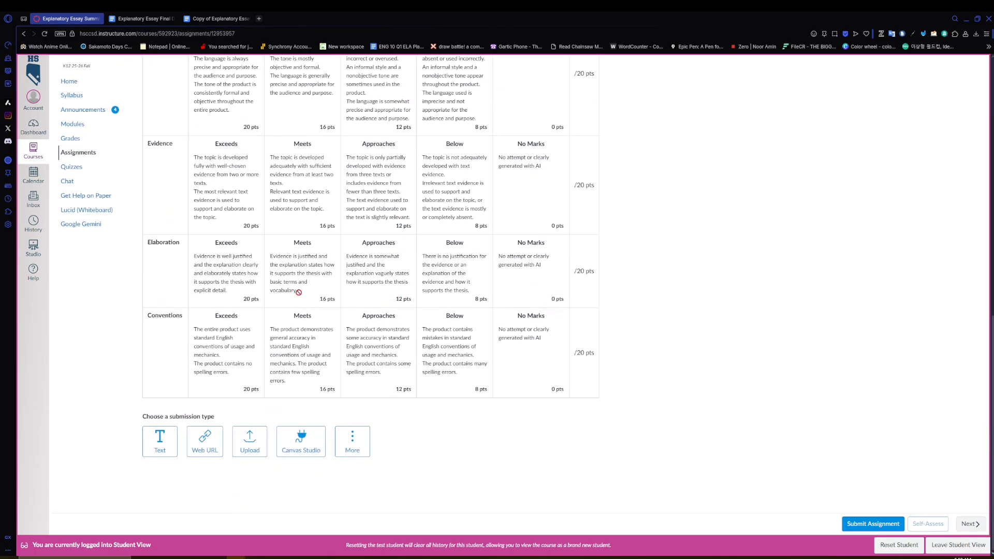
{"action": "left_click", "coordinate": [205, 442]}
{"action": "key", "text": "ctrl+v"}
{"action": "scroll", "coordinate": [743, 412], "scroll_direction": "down", "scroll_amount": 2}
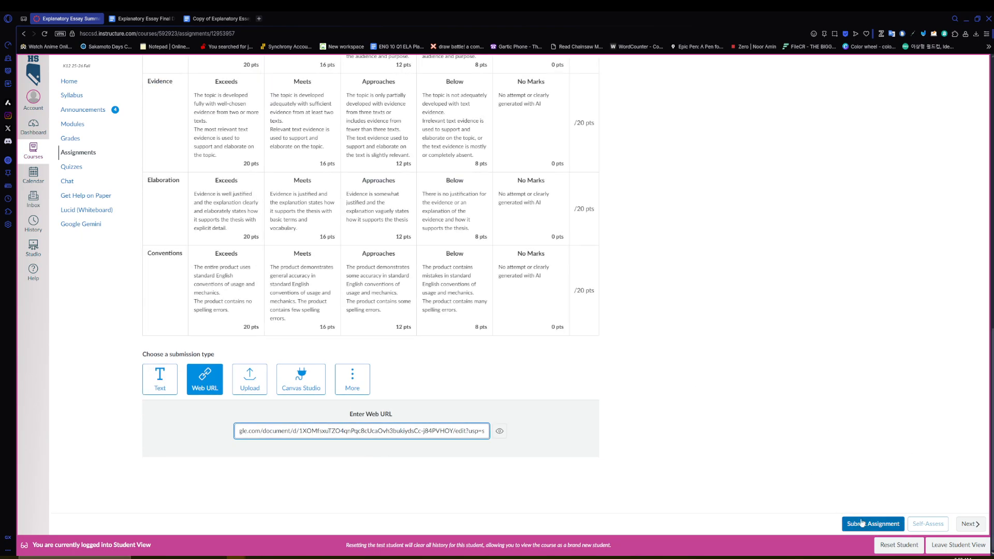
Return to the essay draft, start downloading it as a PDF Document, and cancel the save.
{"action": "left_click", "coordinate": [220, 19]}
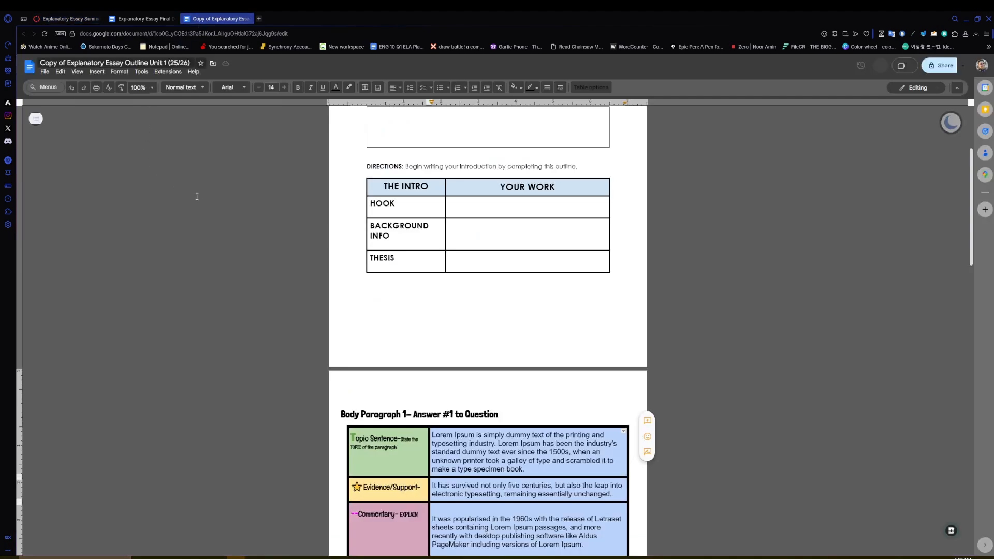
{"action": "left_click", "coordinate": [140, 18]}
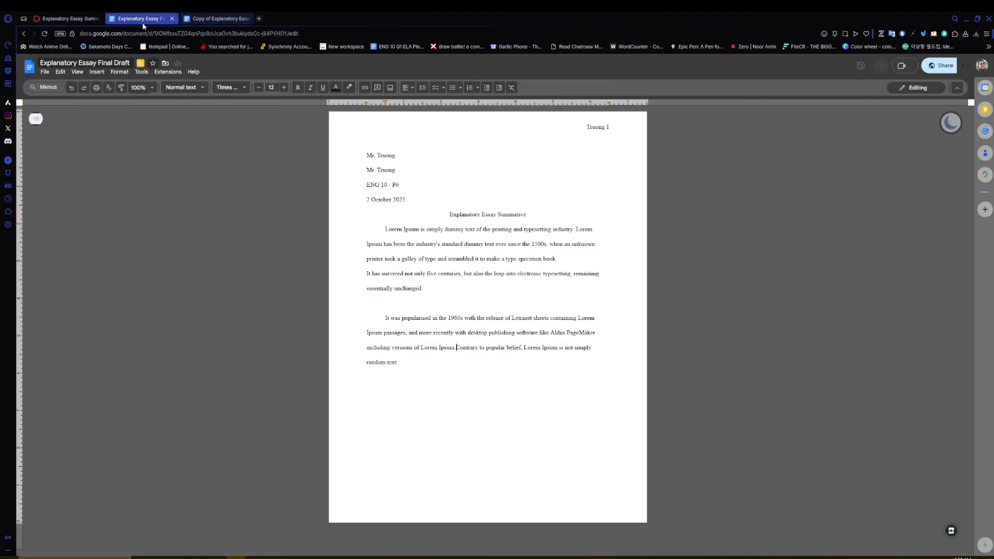
{"action": "left_click", "coordinate": [45, 72]}
{"action": "mouse_move", "coordinate": [67, 154]}
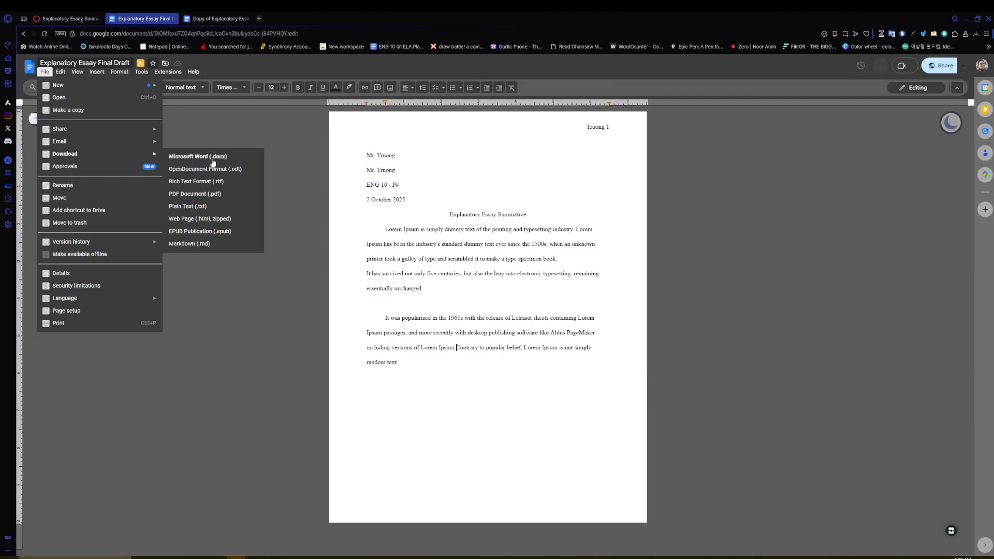
{"action": "left_click", "coordinate": [210, 196]}
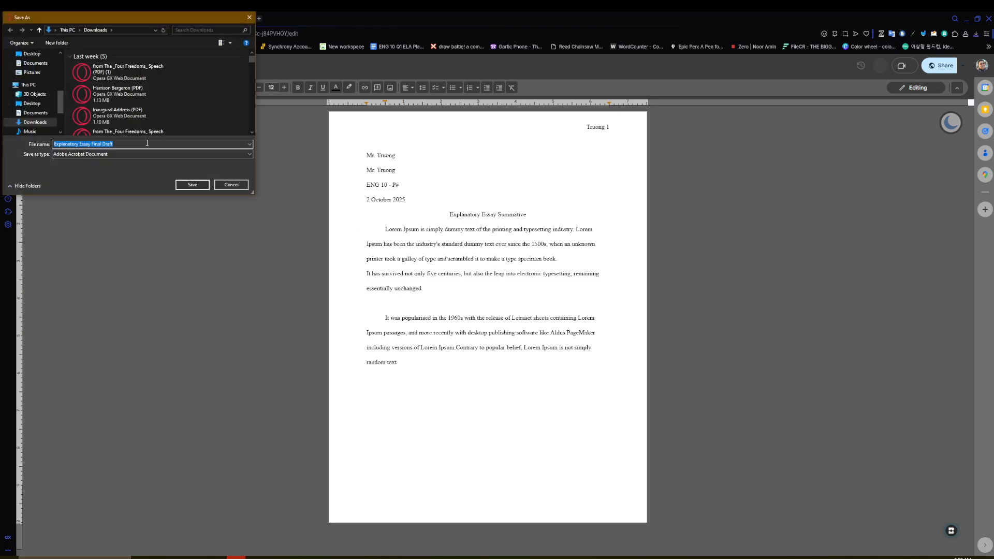
{"action": "left_click", "coordinate": [249, 17]}
Switch back to the Canvas assignment and change its submission type to Upload.
{"action": "left_click", "coordinate": [89, 17]}
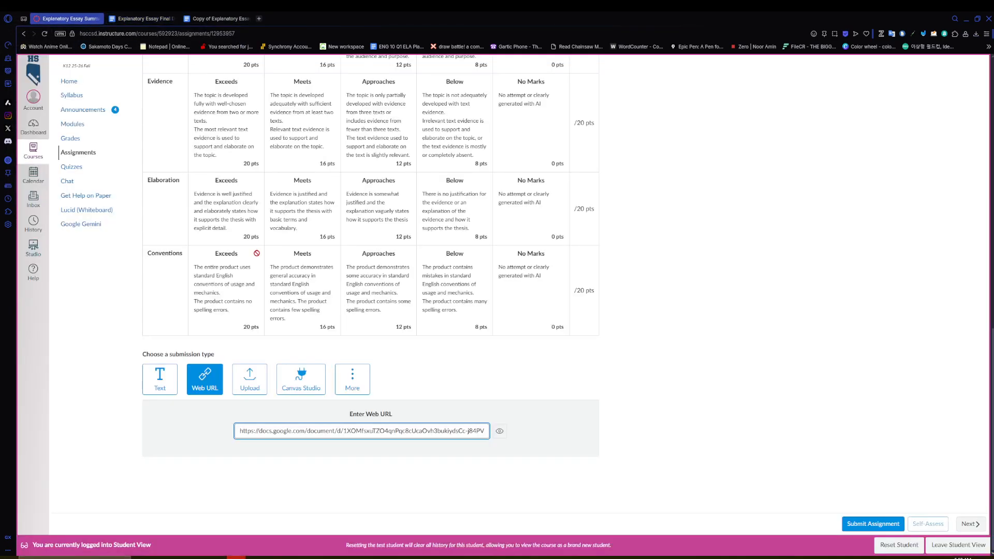
{"action": "left_click", "coordinate": [261, 379]}
{"action": "scroll", "coordinate": [346, 383], "scroll_direction": "down", "scroll_amount": 2}
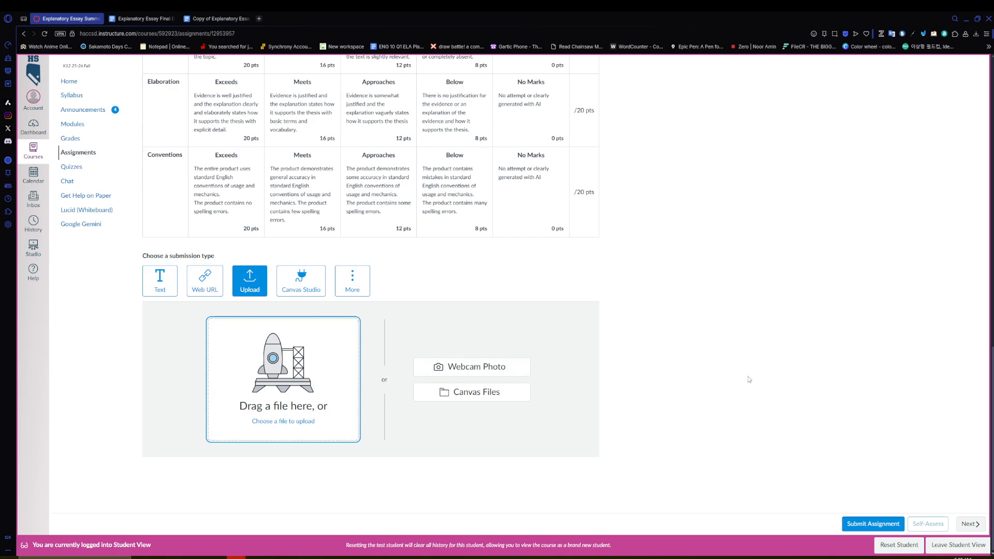
Review the assignment's instructions and the explanatory paragraph rubric, and go back to the essay outline.
{"action": "scroll", "coordinate": [718, 400], "scroll_direction": "up", "scroll_amount": 7}
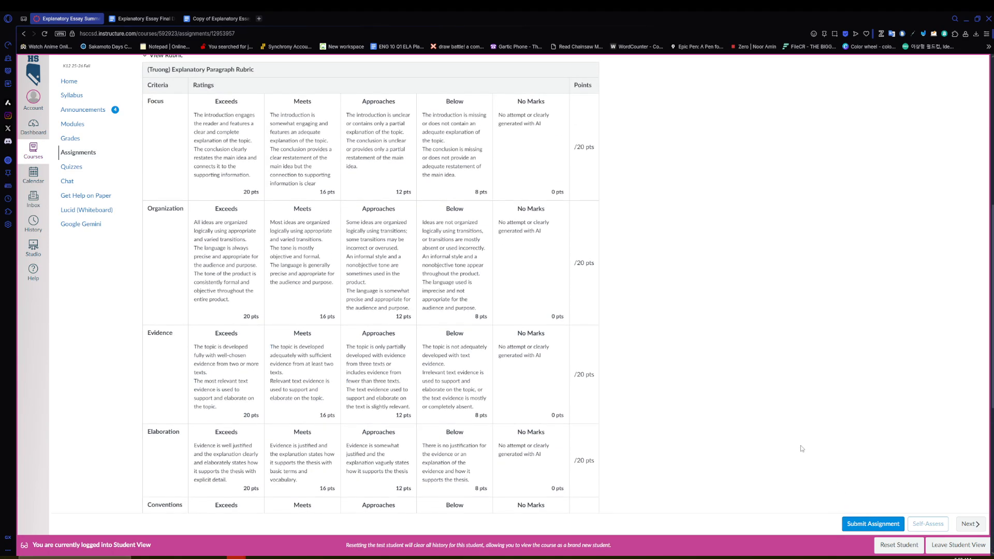
{"action": "scroll", "coordinate": [801, 446], "scroll_direction": "up", "scroll_amount": 4}
{"action": "scroll", "coordinate": [801, 444], "scroll_direction": "down", "scroll_amount": 5}
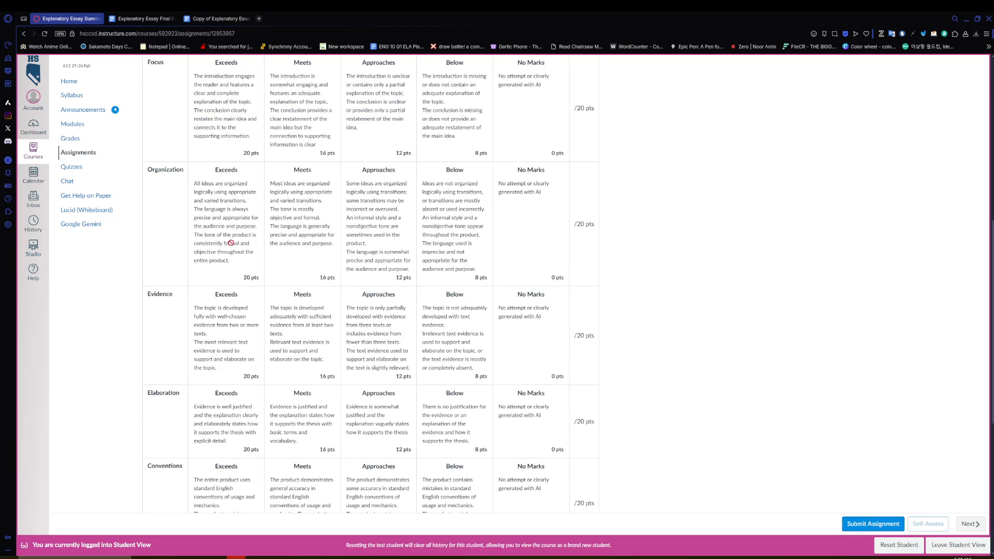
{"action": "scroll", "coordinate": [379, 243], "scroll_direction": "up", "scroll_amount": 8}
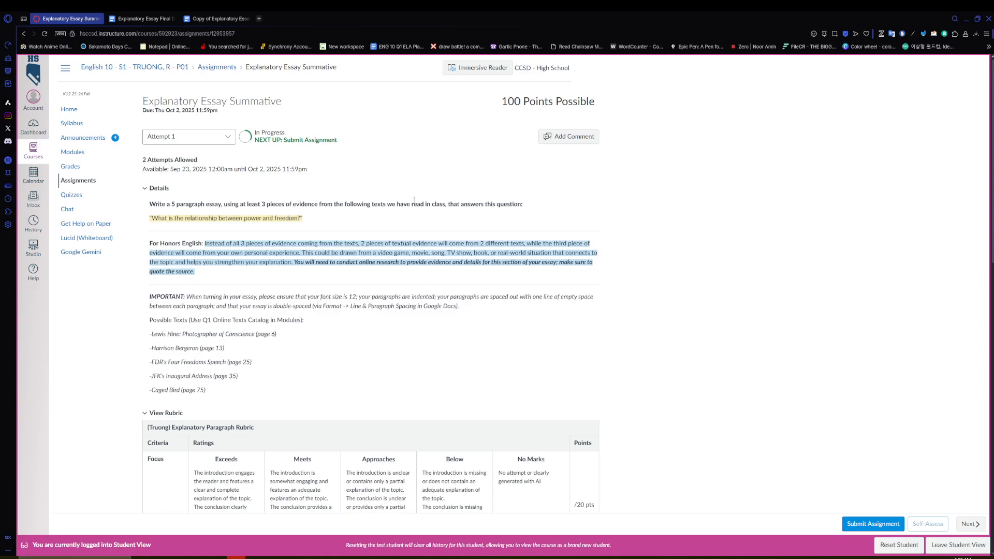
{"action": "scroll", "coordinate": [267, 257], "scroll_direction": "down", "scroll_amount": 10}
{"action": "scroll", "coordinate": [215, 261], "scroll_direction": "up", "scroll_amount": 4}
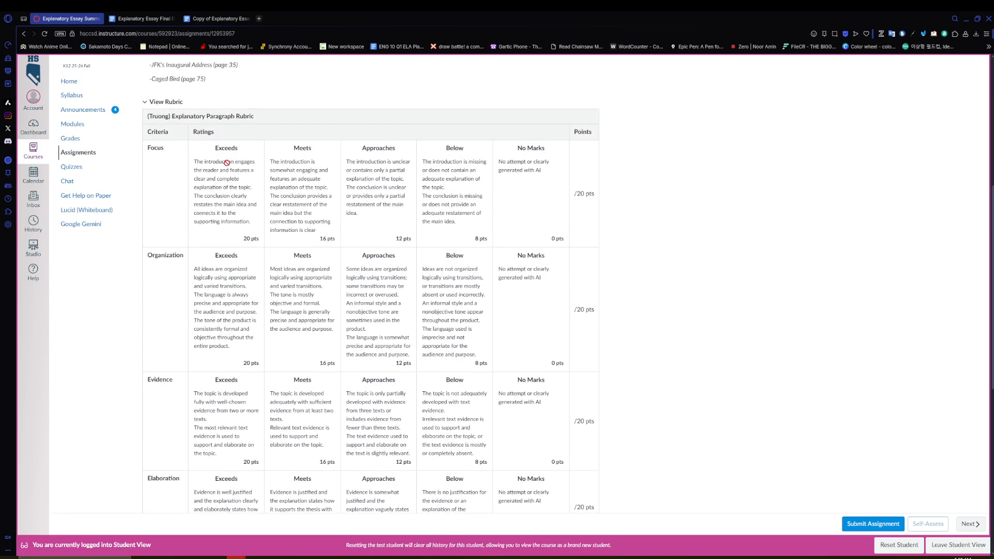
{"action": "scroll", "coordinate": [227, 163], "scroll_direction": "down", "scroll_amount": 3}
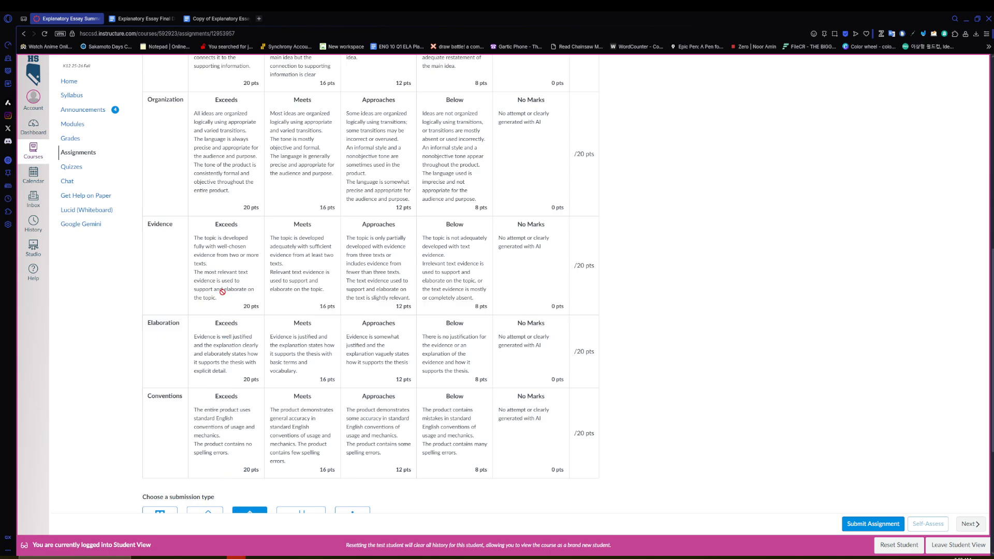
{"action": "scroll", "coordinate": [223, 296], "scroll_direction": "up", "scroll_amount": 10}
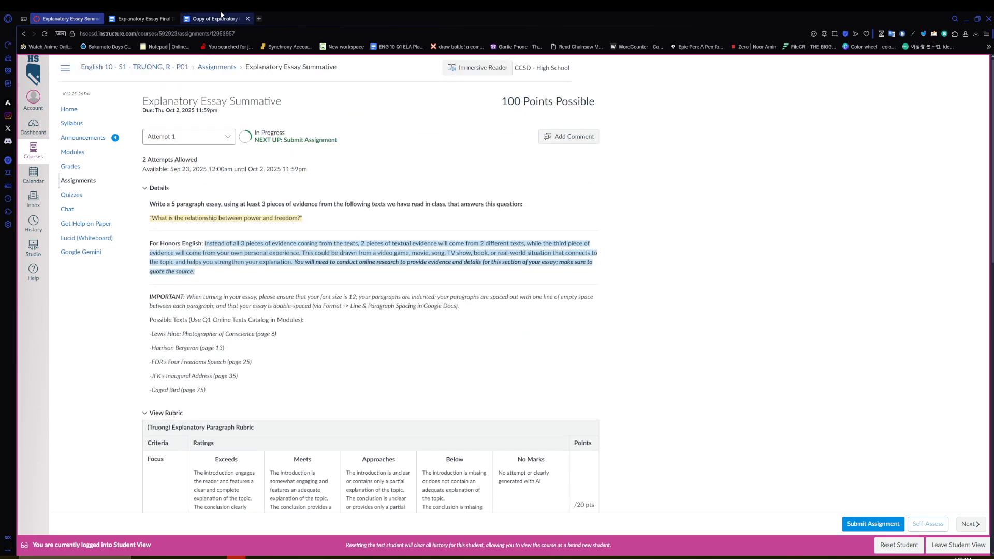
{"action": "left_click", "coordinate": [218, 17]}
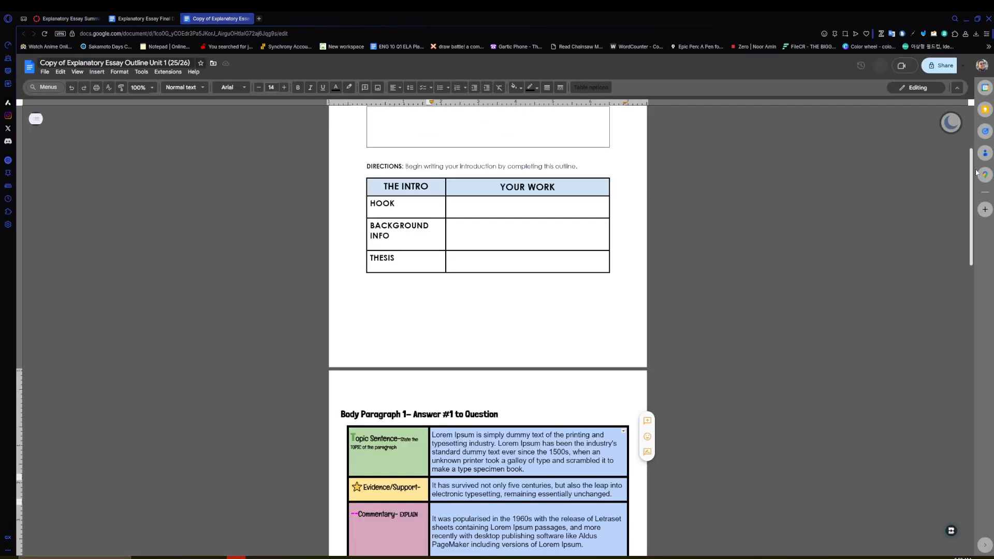